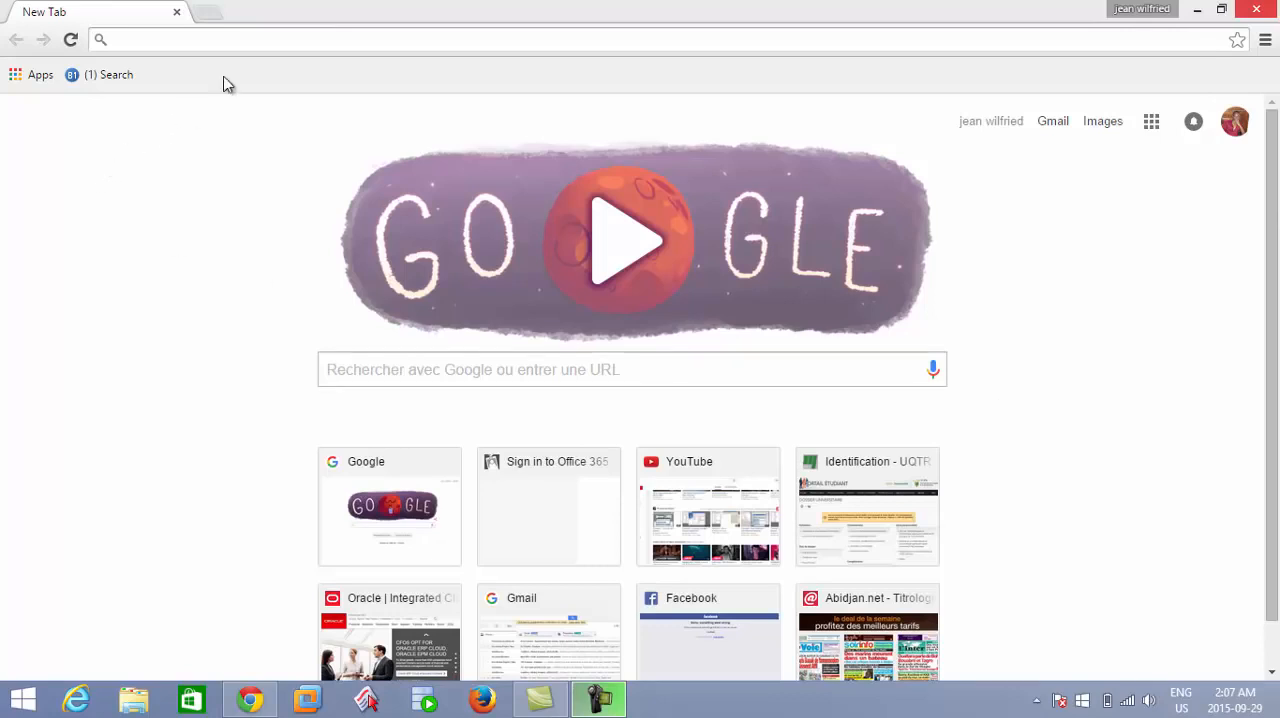
Go to oracle.com and open the Oracle Database software downloads page.
click(240, 44)
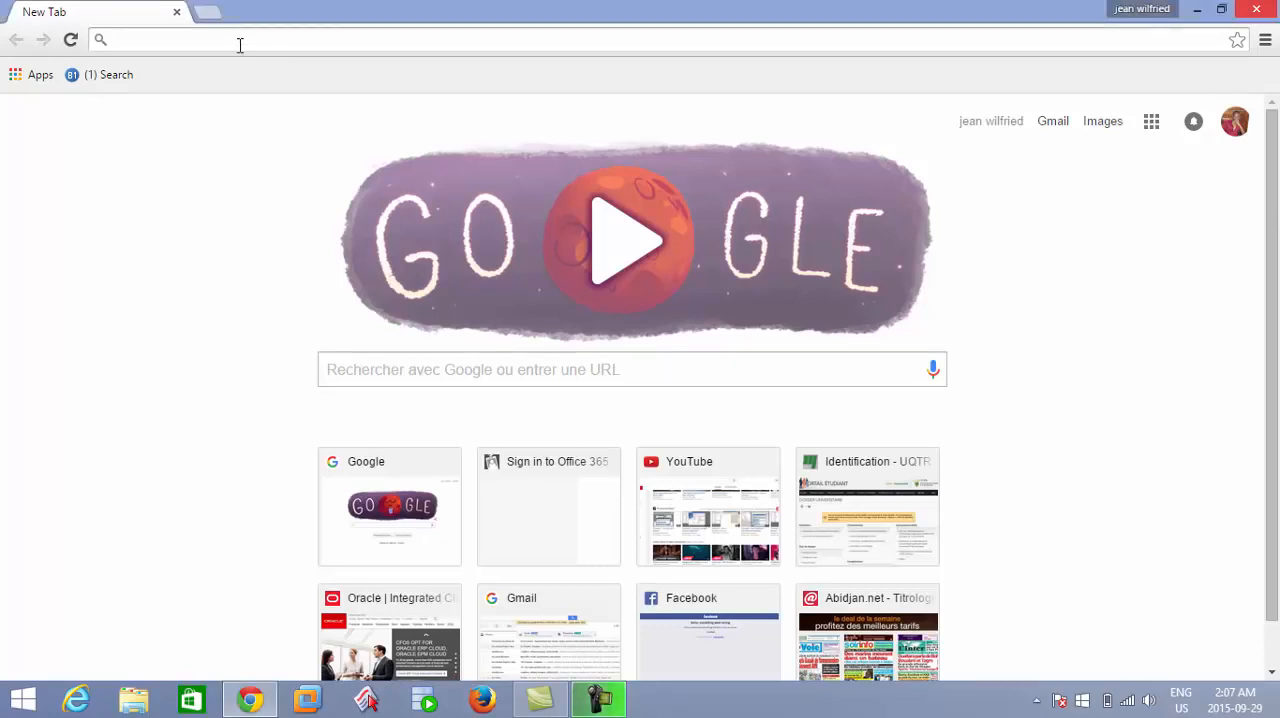
text(oracle.com)
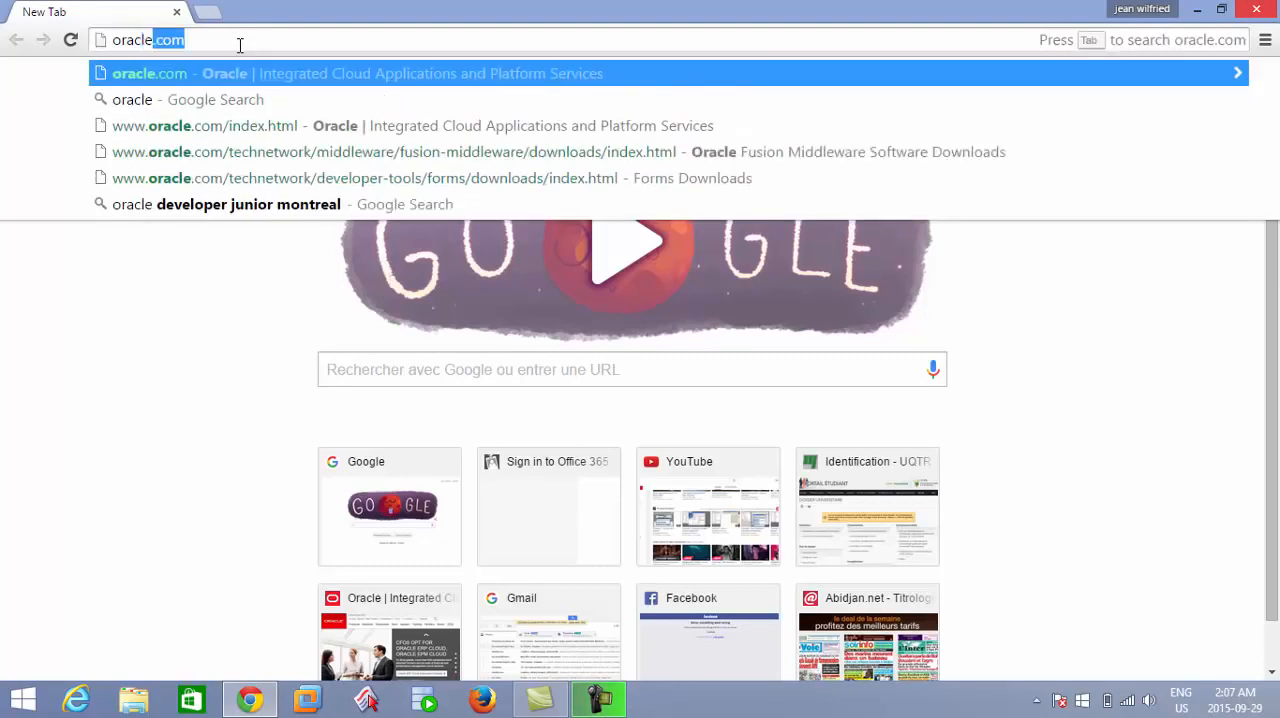
key(Return)
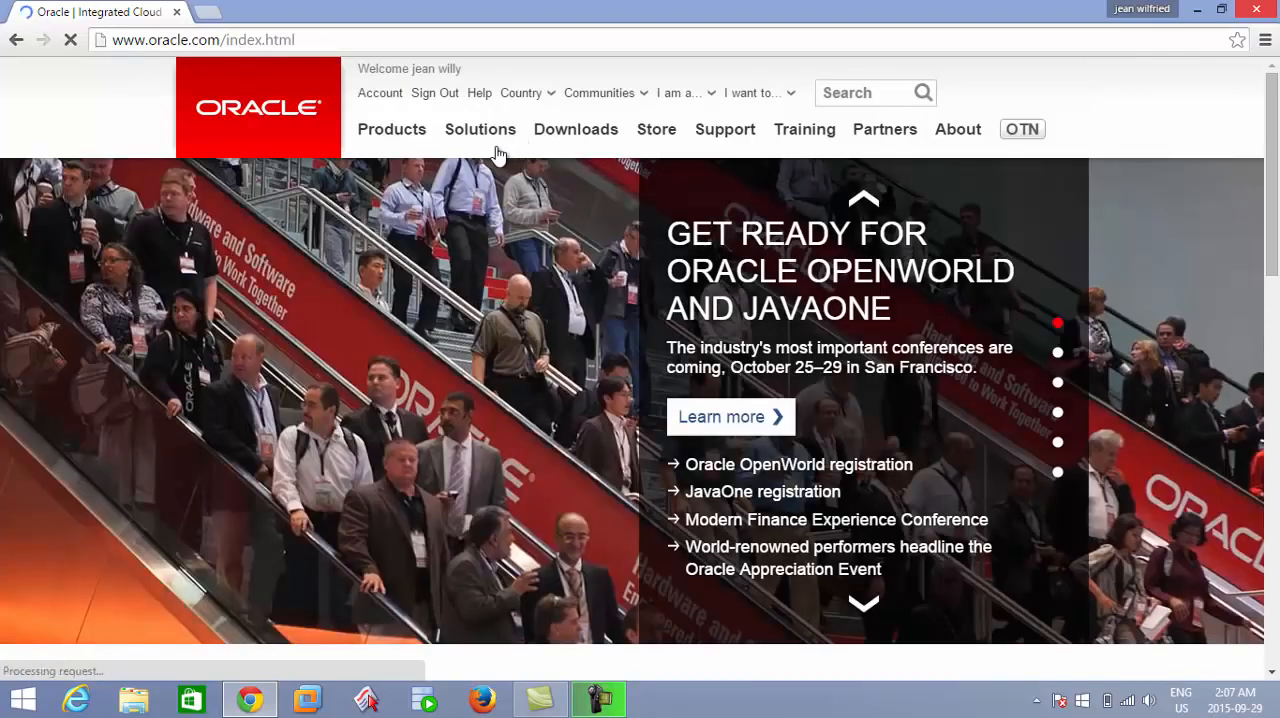
mouse_move(498, 155)
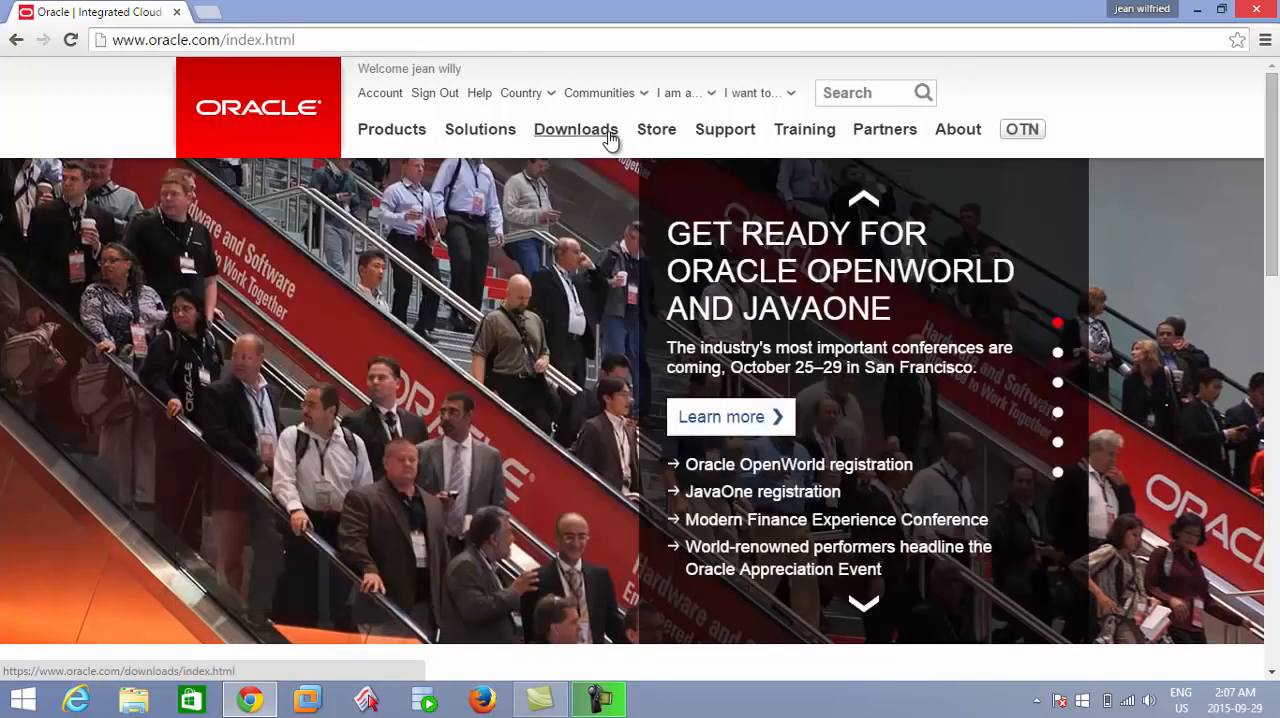
mouse_move(606, 141)
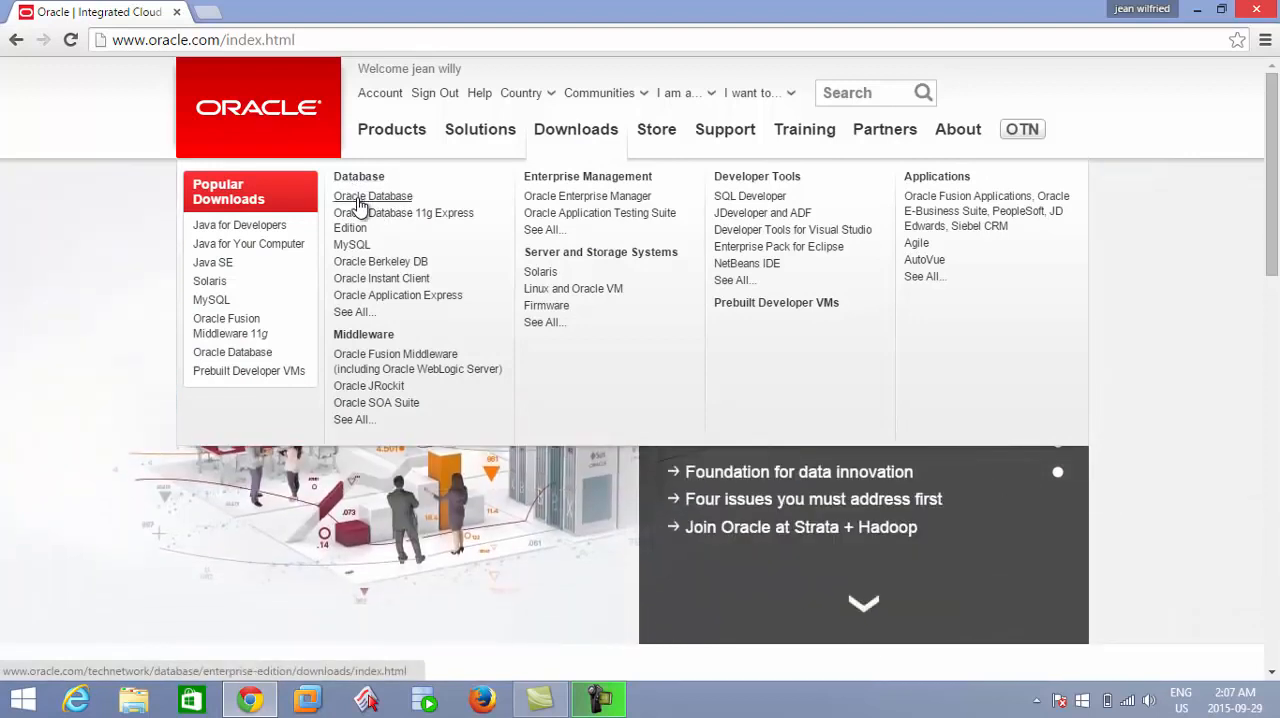
click(360, 200)
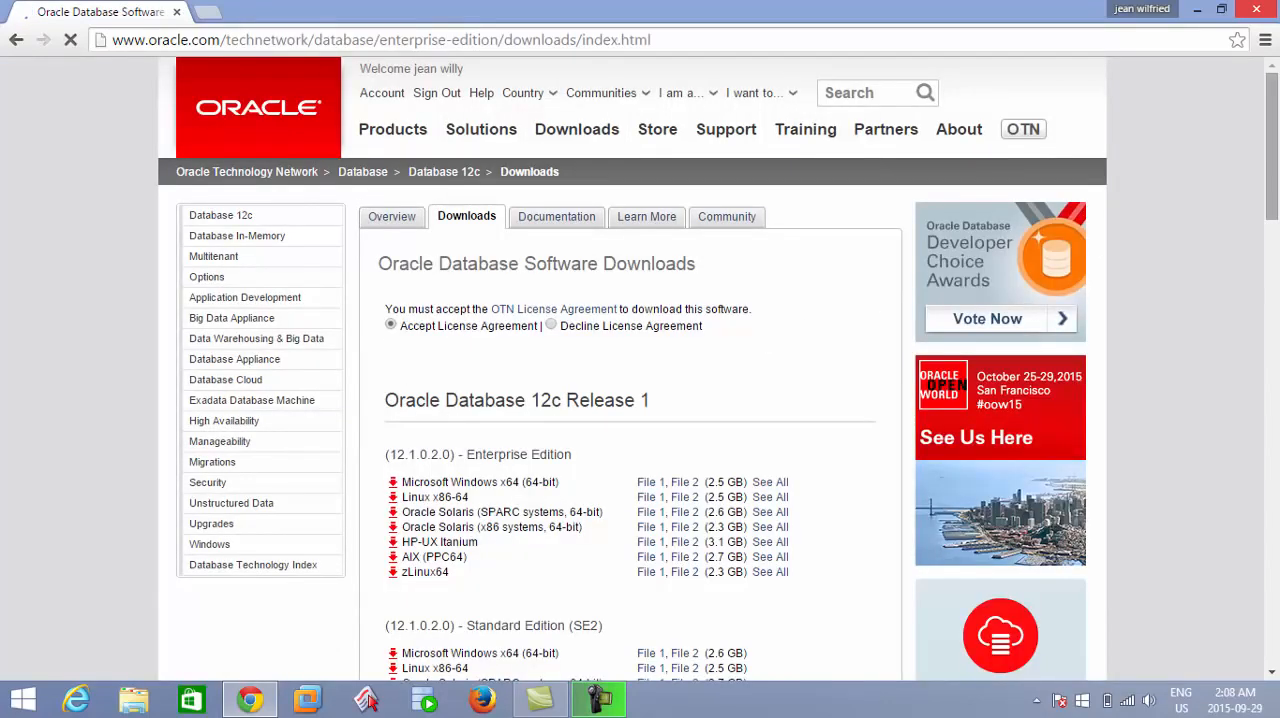
Locate the Oracle Database 11g Release 2 section and accept the OTN License Agreement.
scroll(418, 204, down, 3)
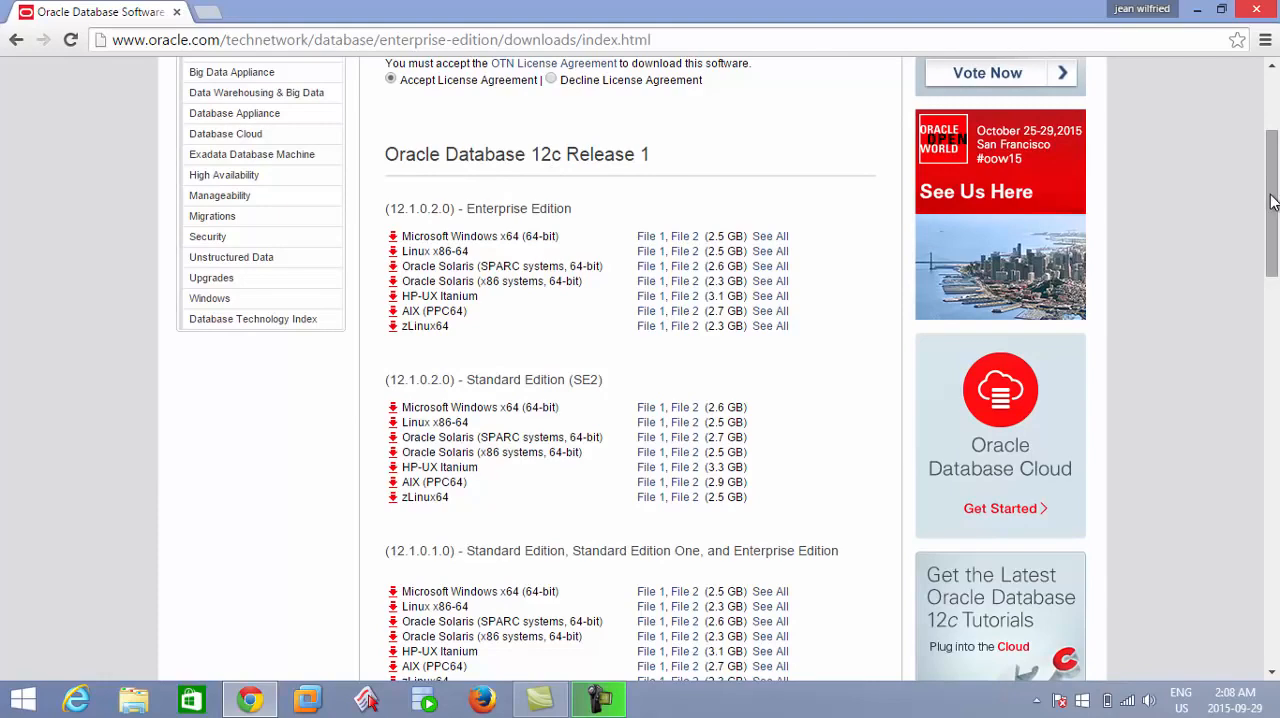
drag(1272, 202, 1274, 354)
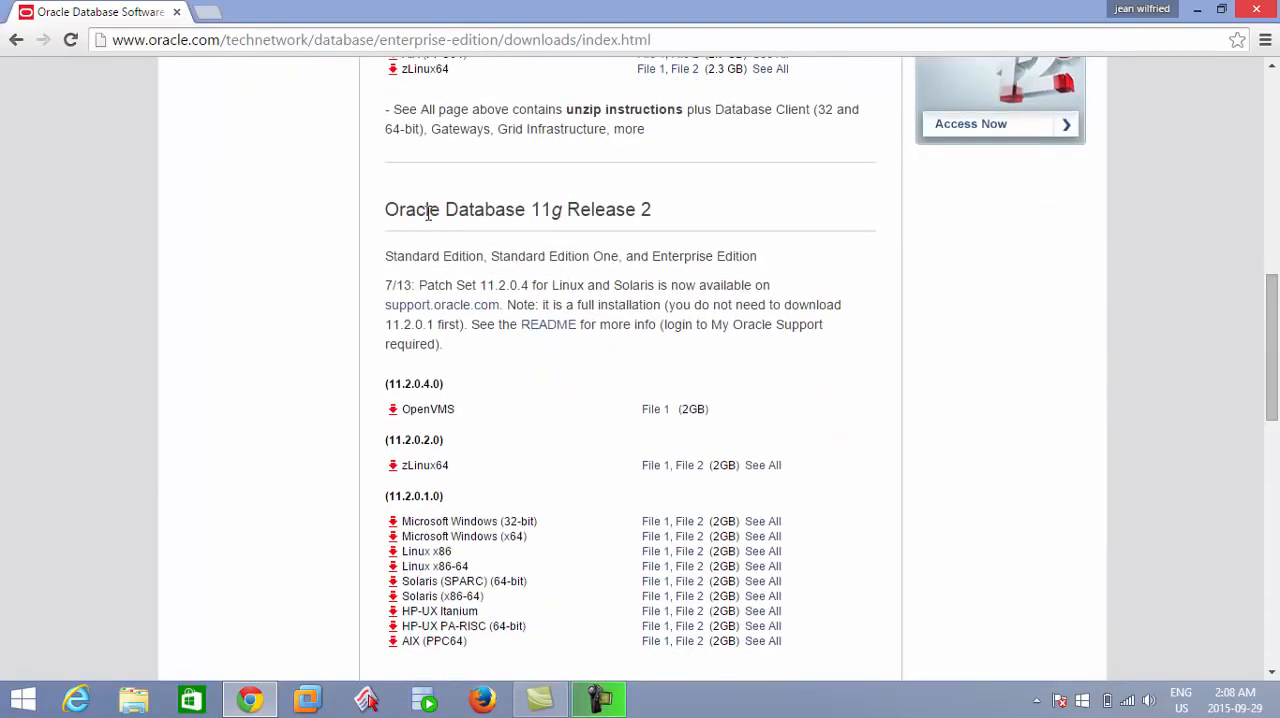
drag(456, 208, 652, 230)
scroll(439, 209, up, 7)
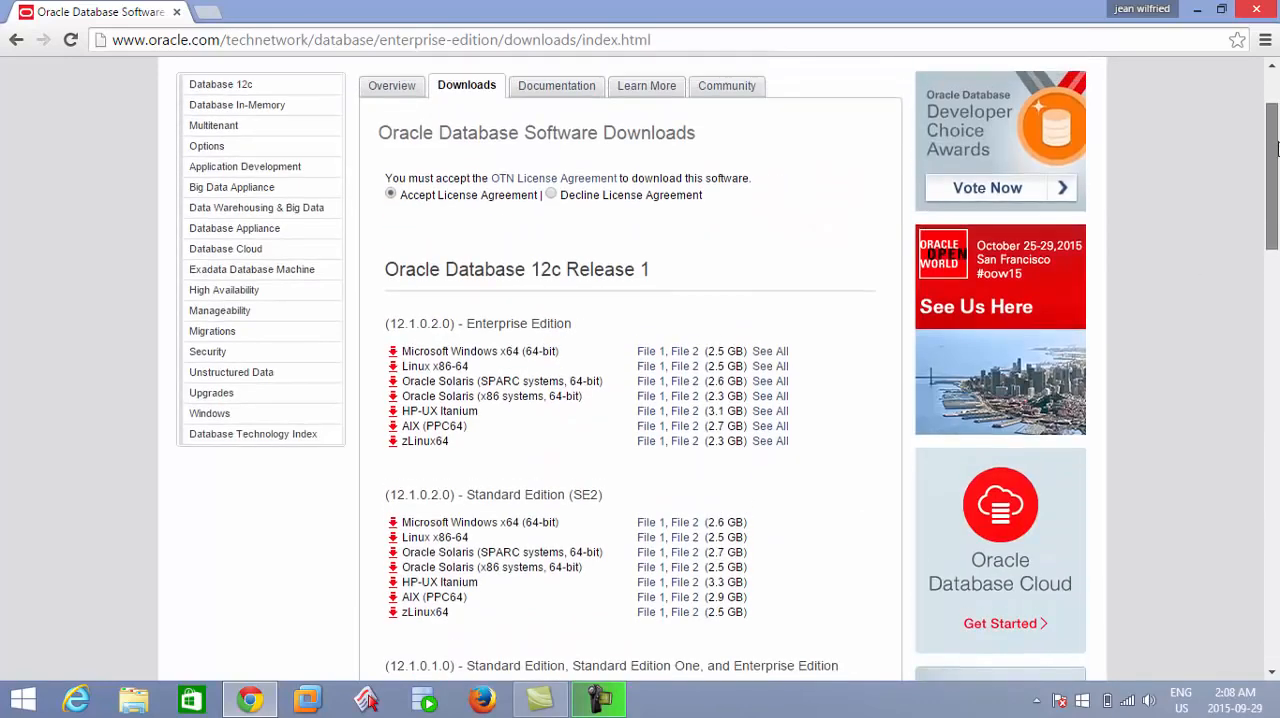
click(391, 211)
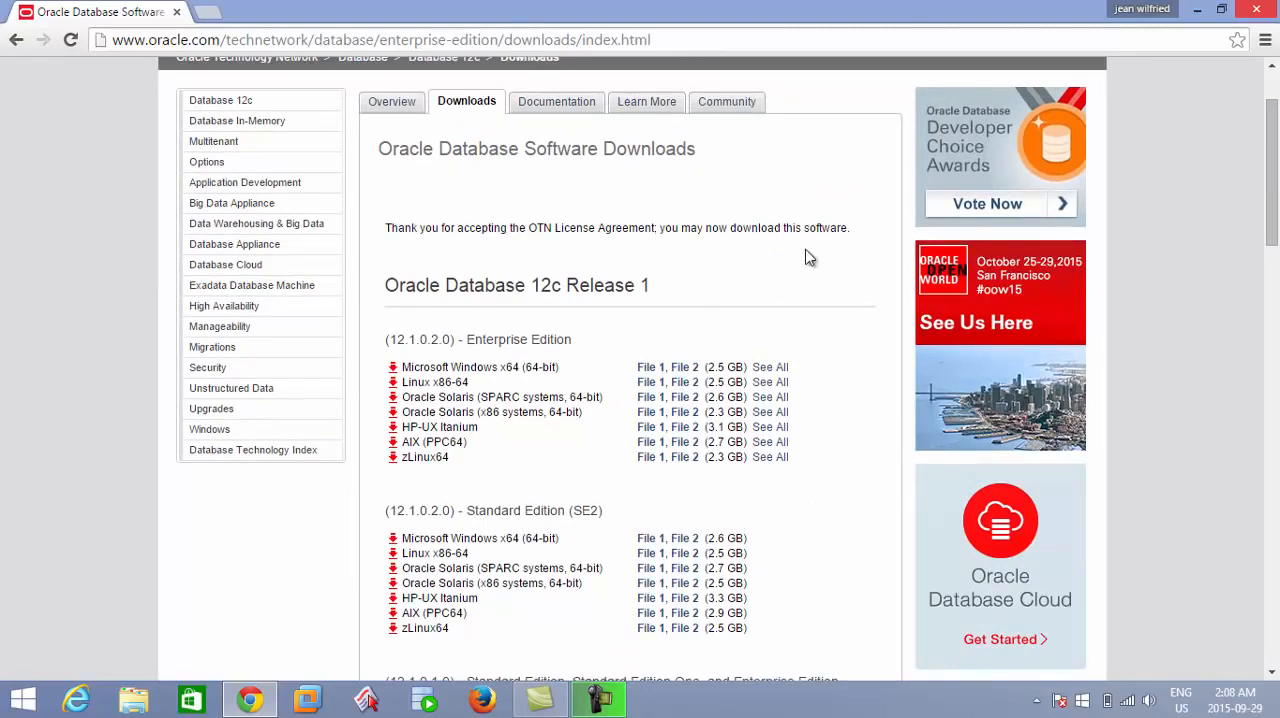
Start downloading File 1 and File 2 of Oracle Database 11g Release 2 (11.2.0.1.0) for Microsoft Windows (32-bit).
drag(1273, 183, 1276, 401)
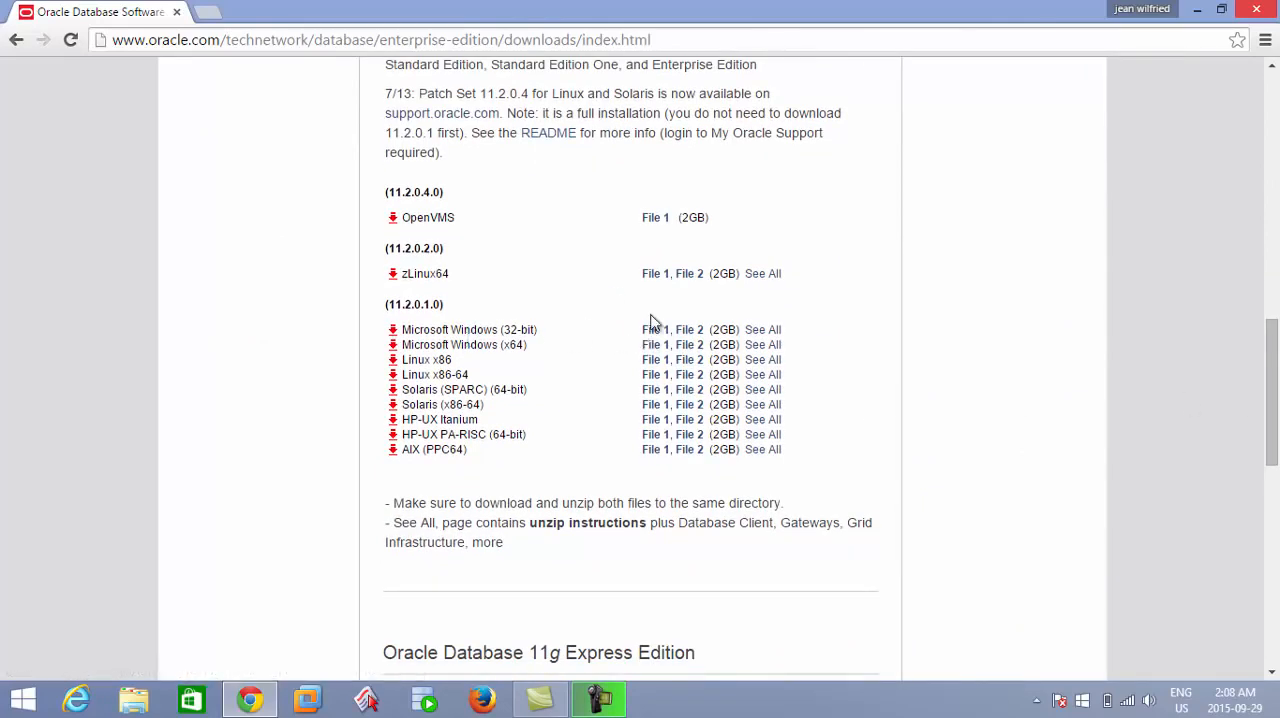
drag(1273, 381, 1273, 353)
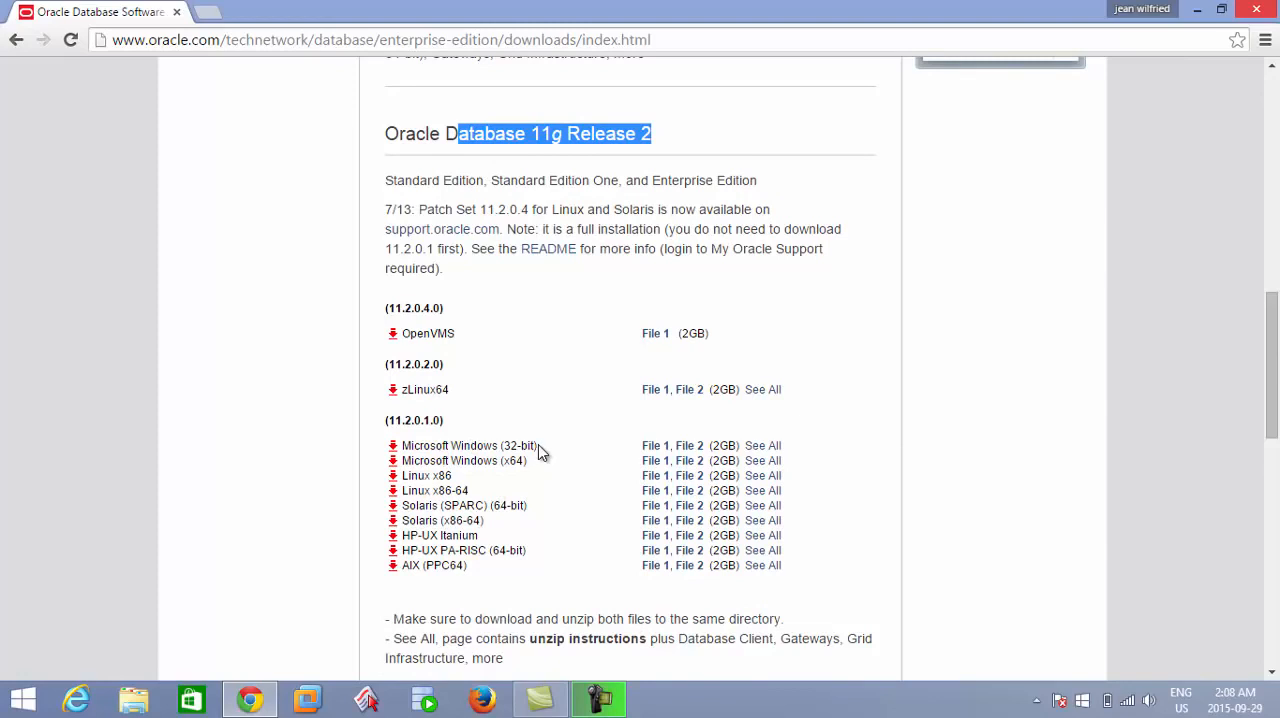
click(655, 452)
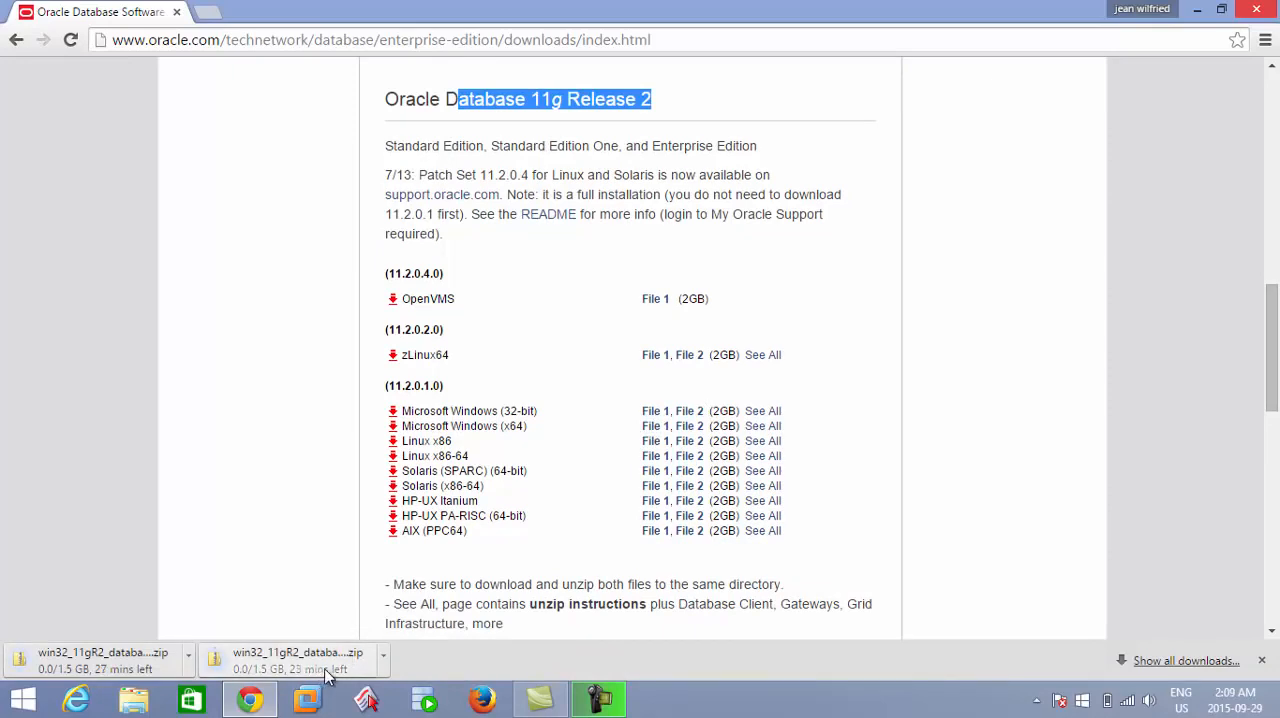
Cancel both running win32_11gR2_database zip downloads.
click(383, 655)
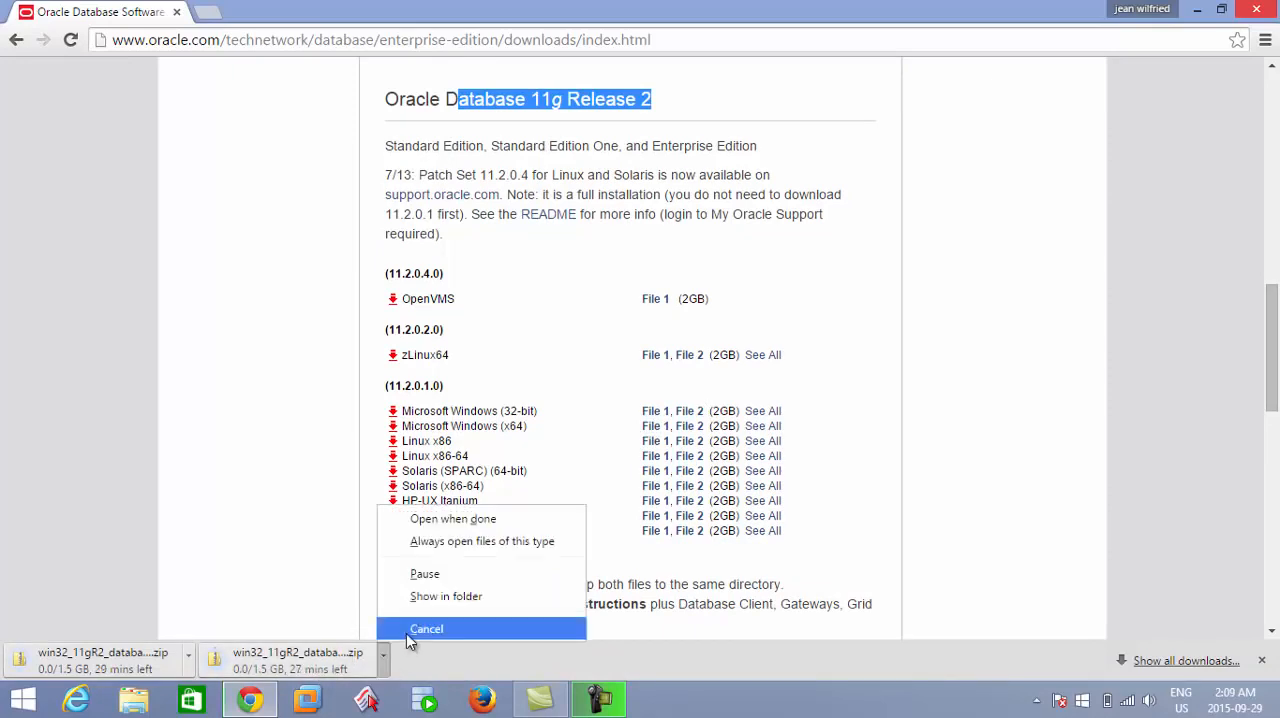
click(410, 629)
click(190, 658)
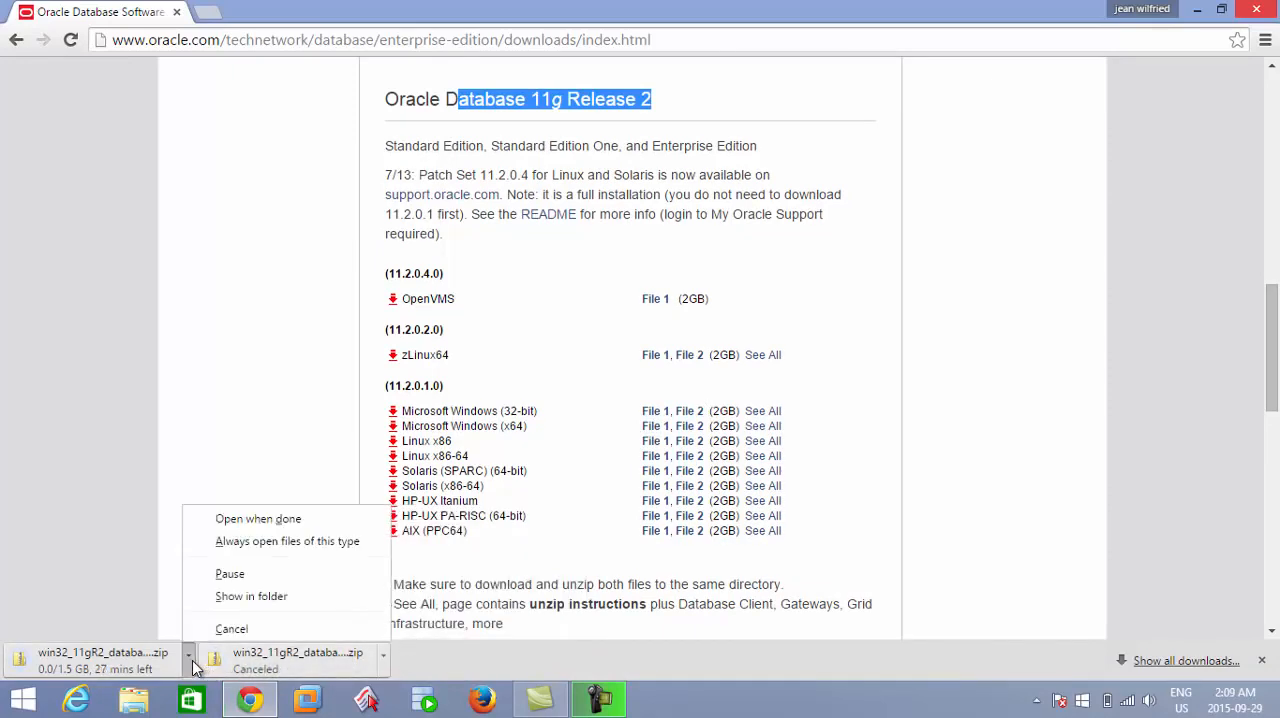
click(205, 629)
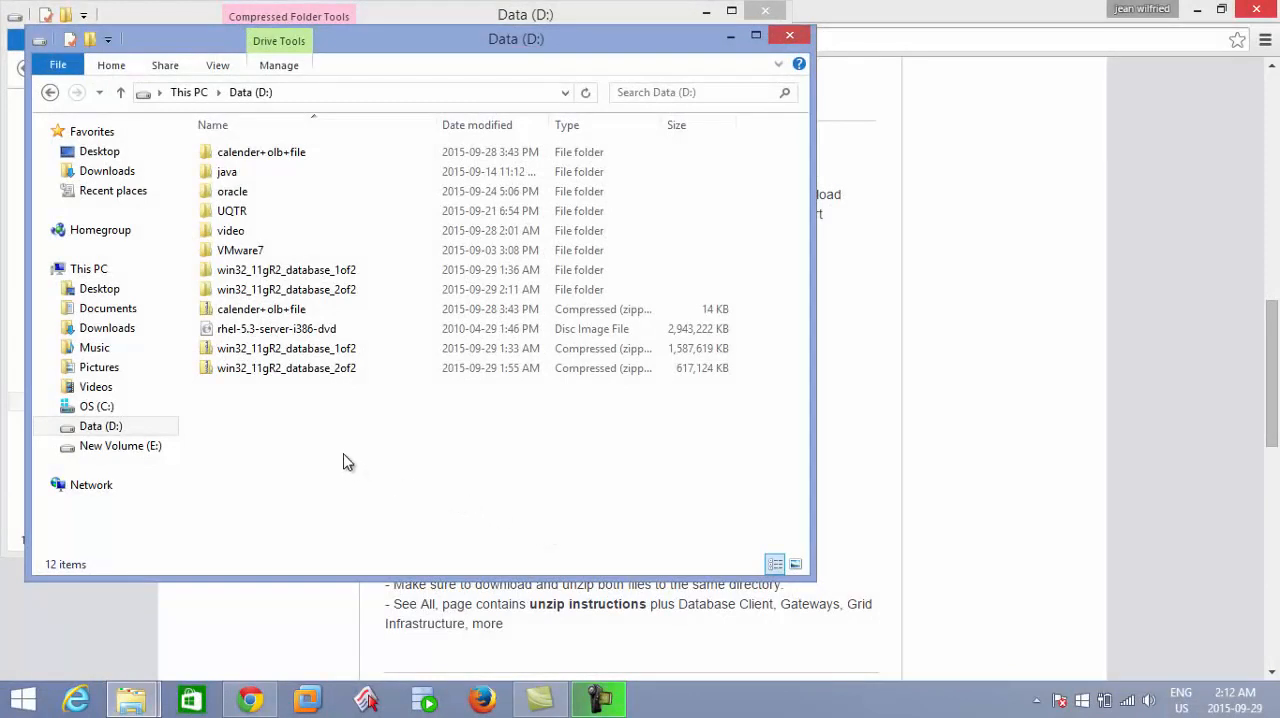
Examine the two win32_11gR2_database zip archives, the extraction option and the matching extracted folders on Data (D:).
click(300, 358)
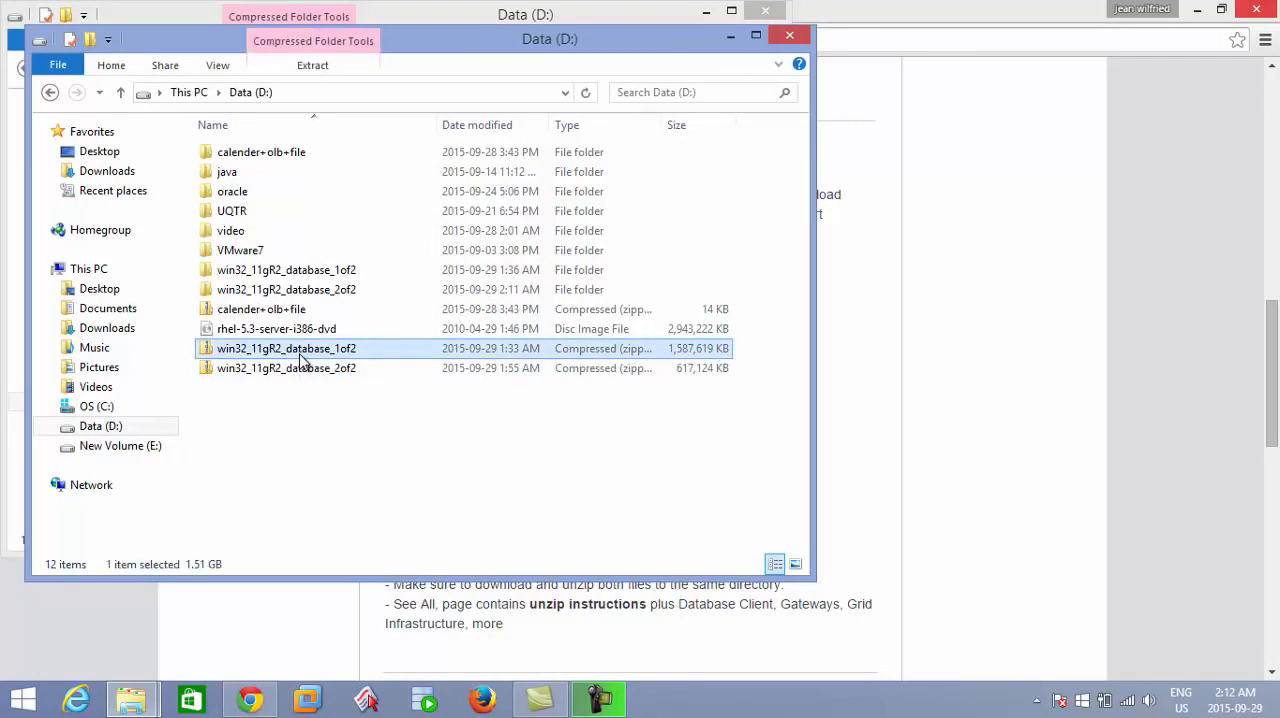
right_click(300, 356)
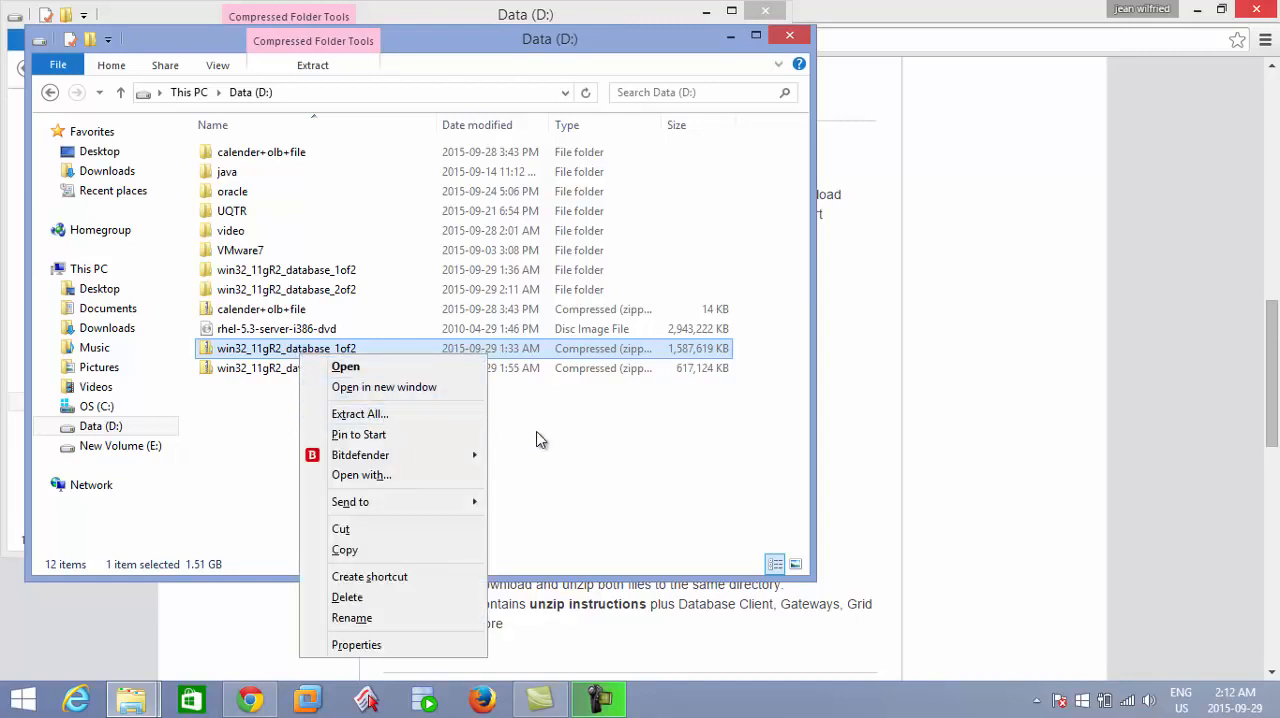
click(596, 455)
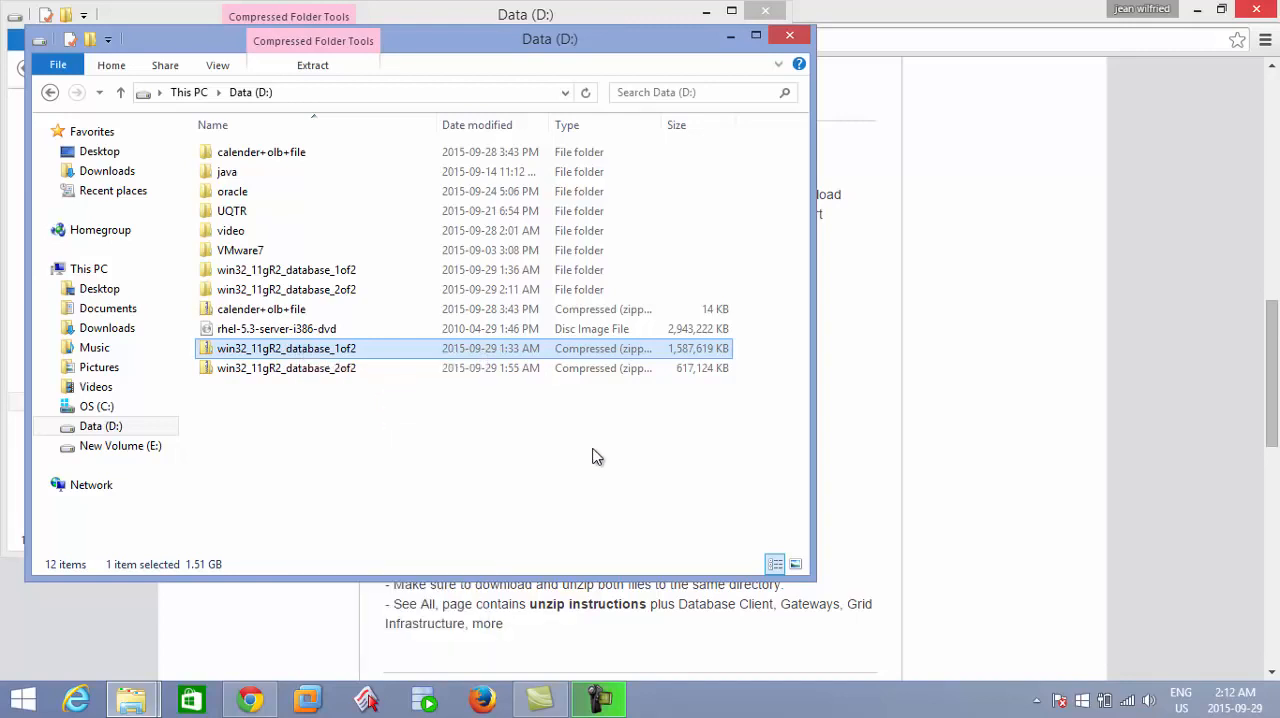
click(380, 278)
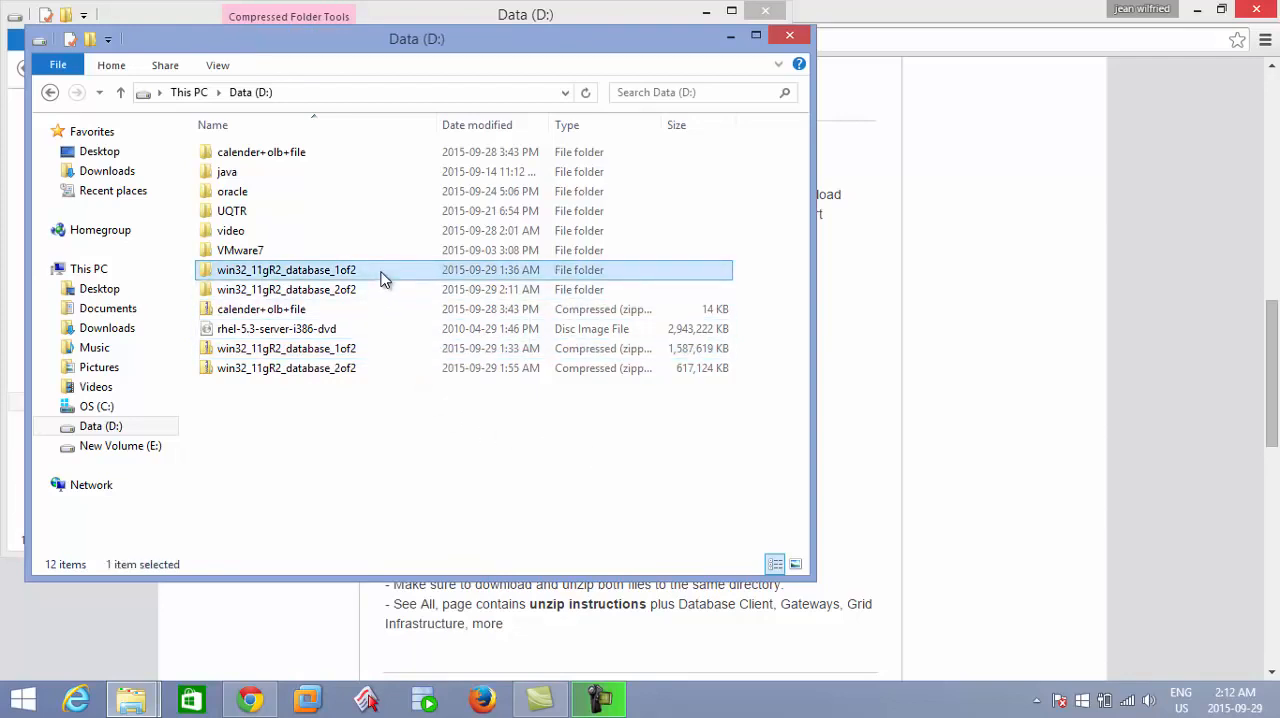
click(370, 370)
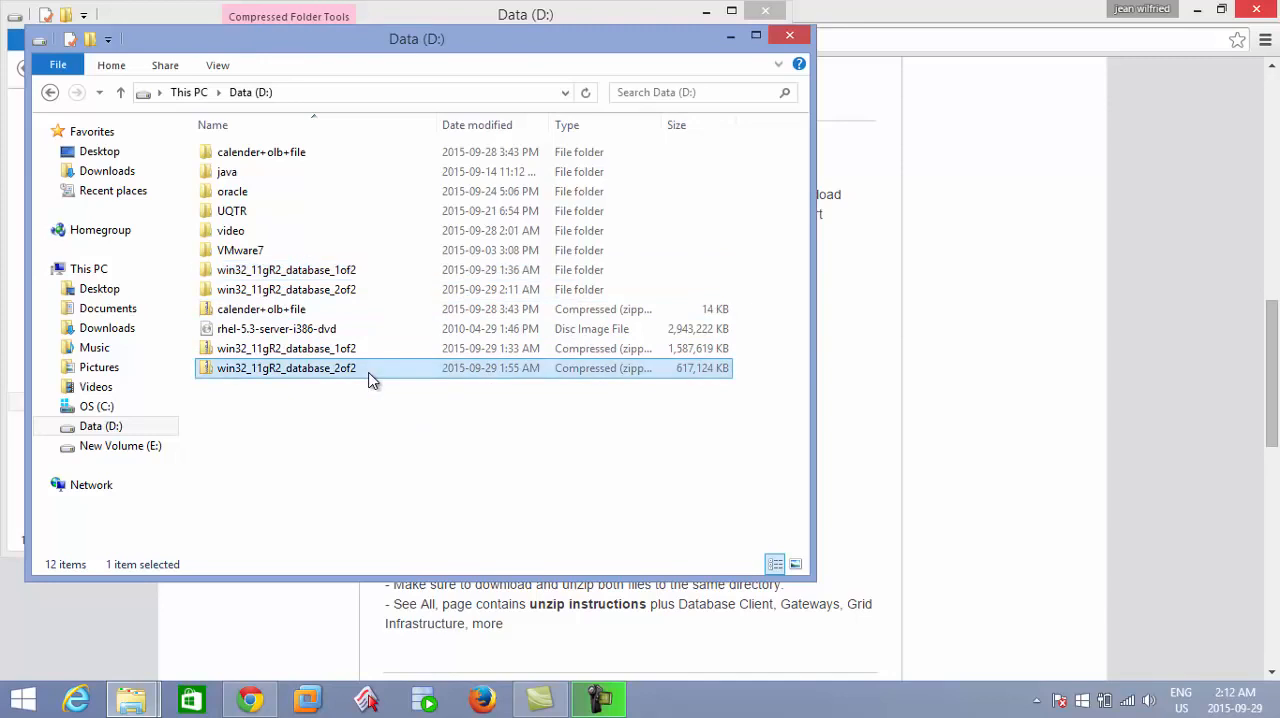
click(351, 299)
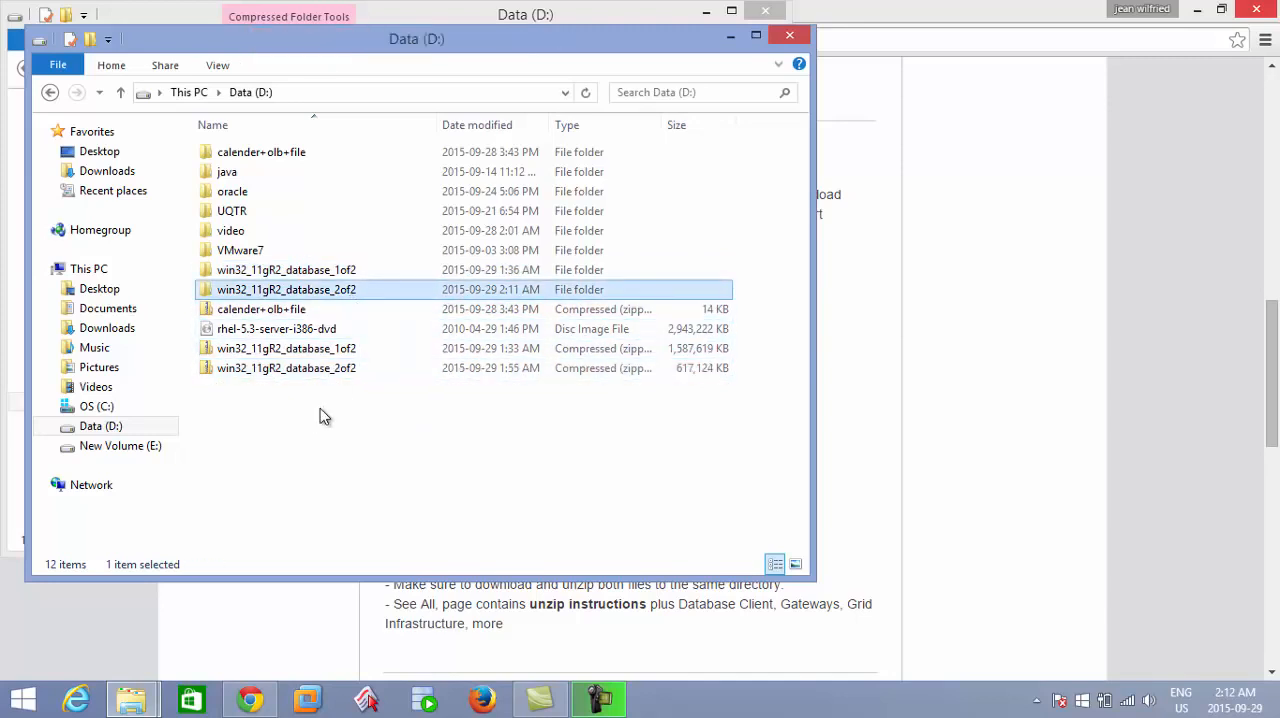
click(318, 272)
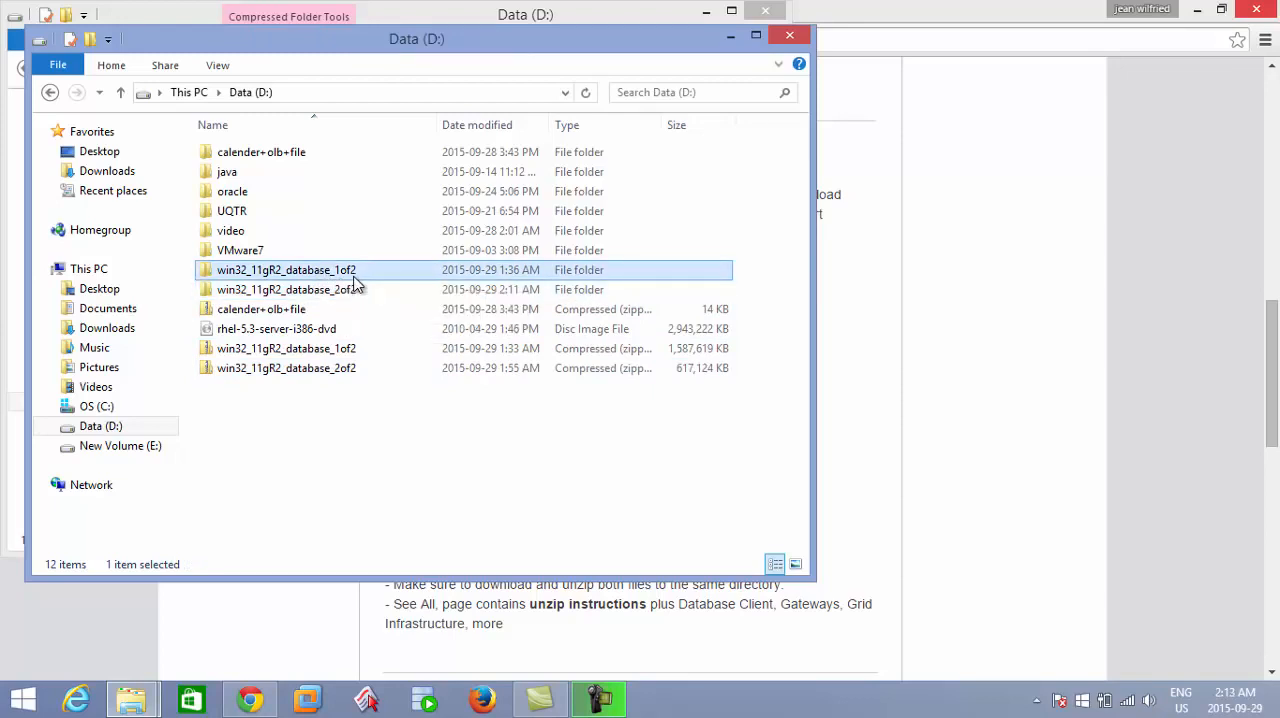
Inspect the Components folder under win32_11gR2_database_1of2\database\stage, and return to the Data (D:) drive.
double_click(354, 275)
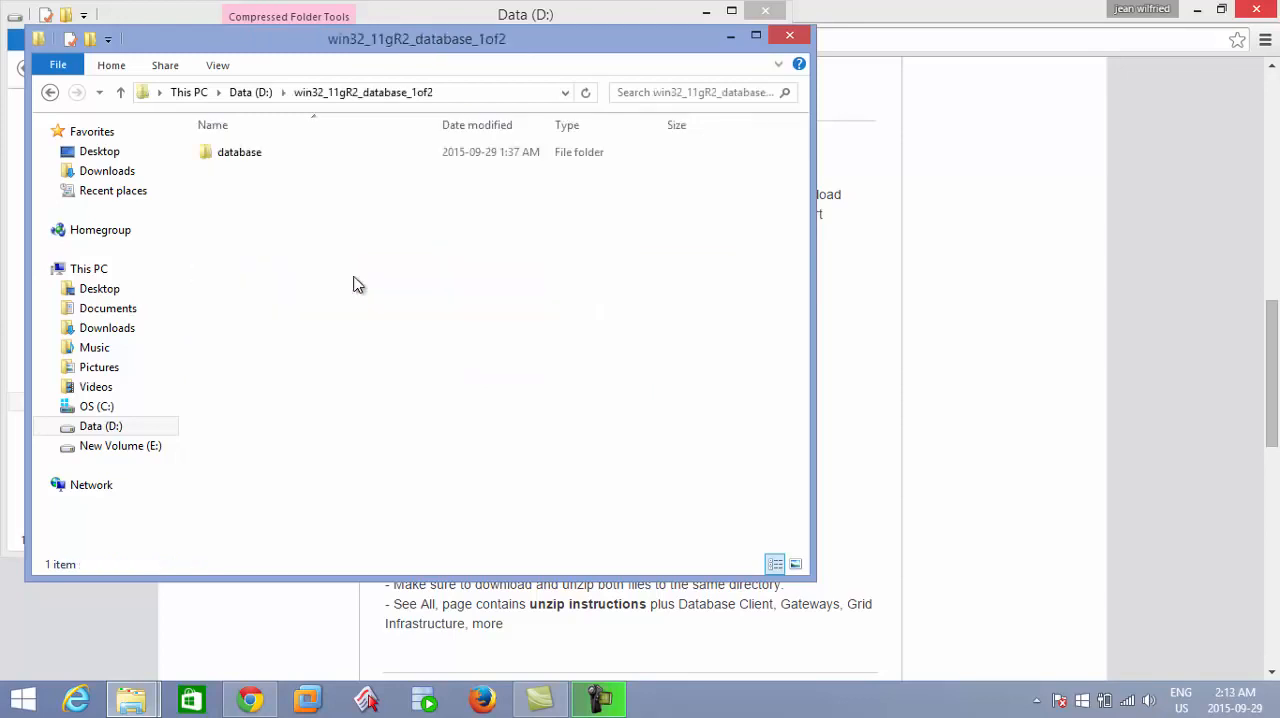
double_click(305, 159)
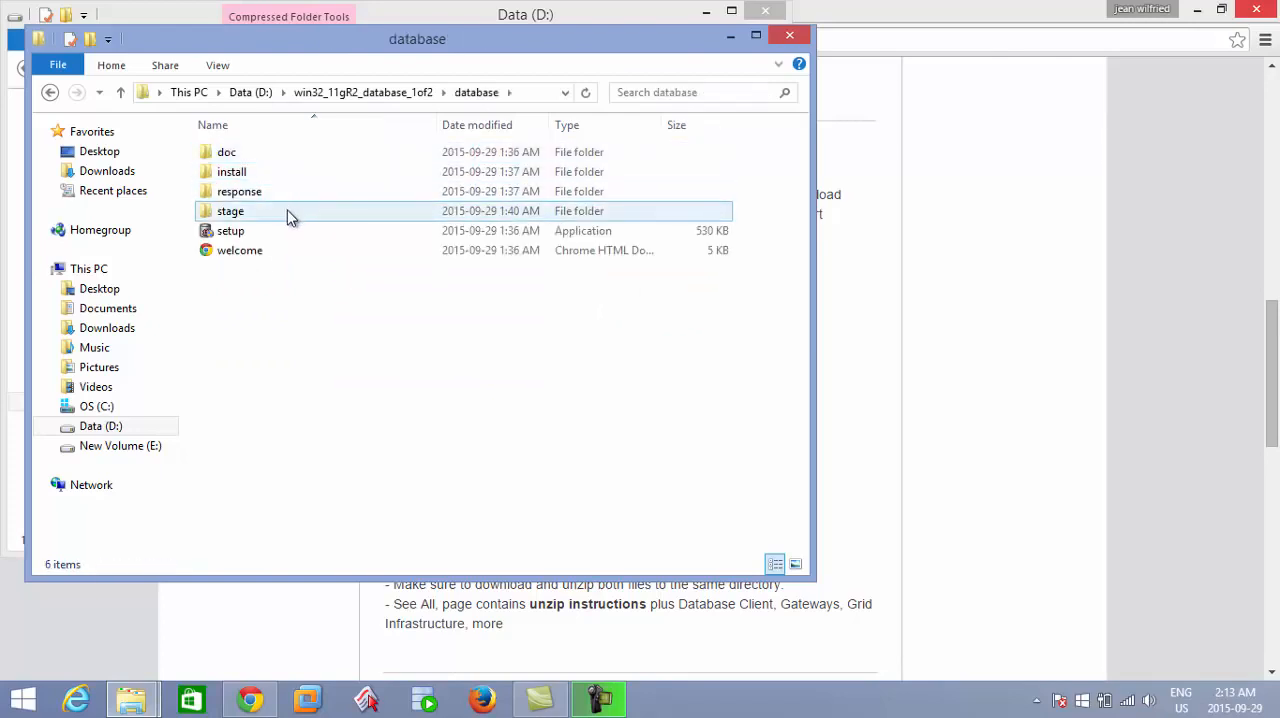
click(280, 238)
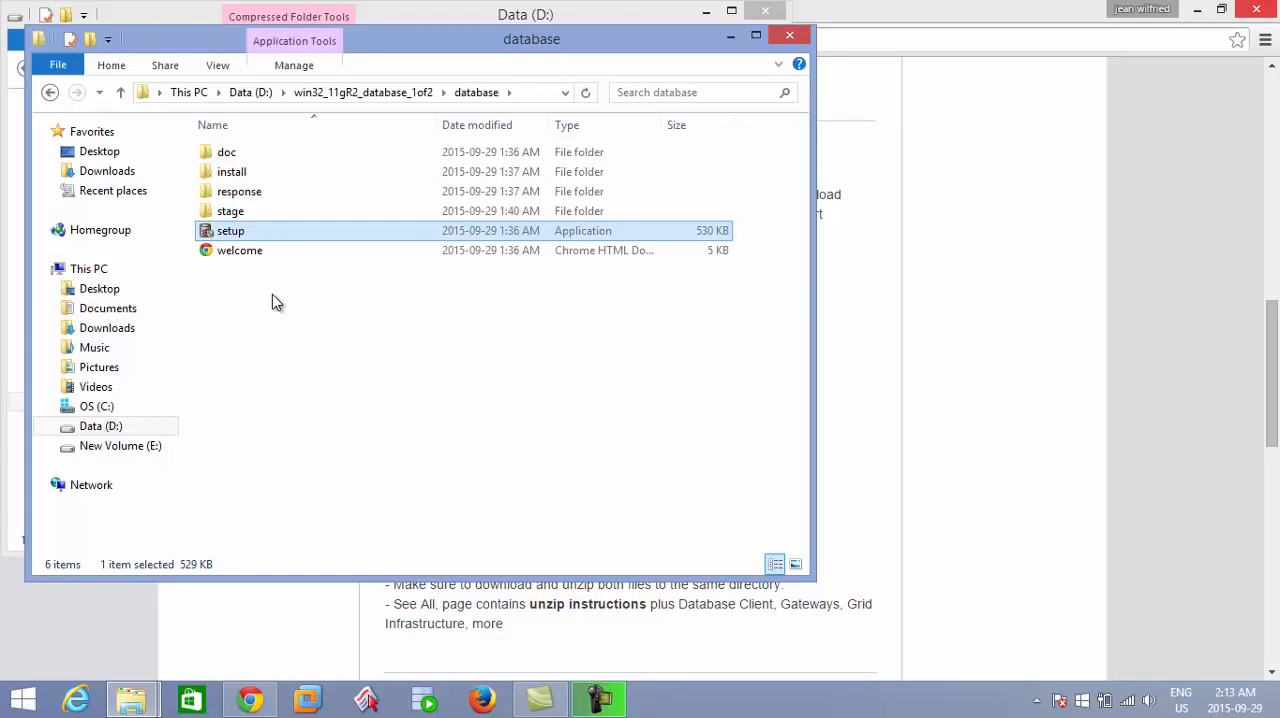
click(244, 214)
double_click(245, 215)
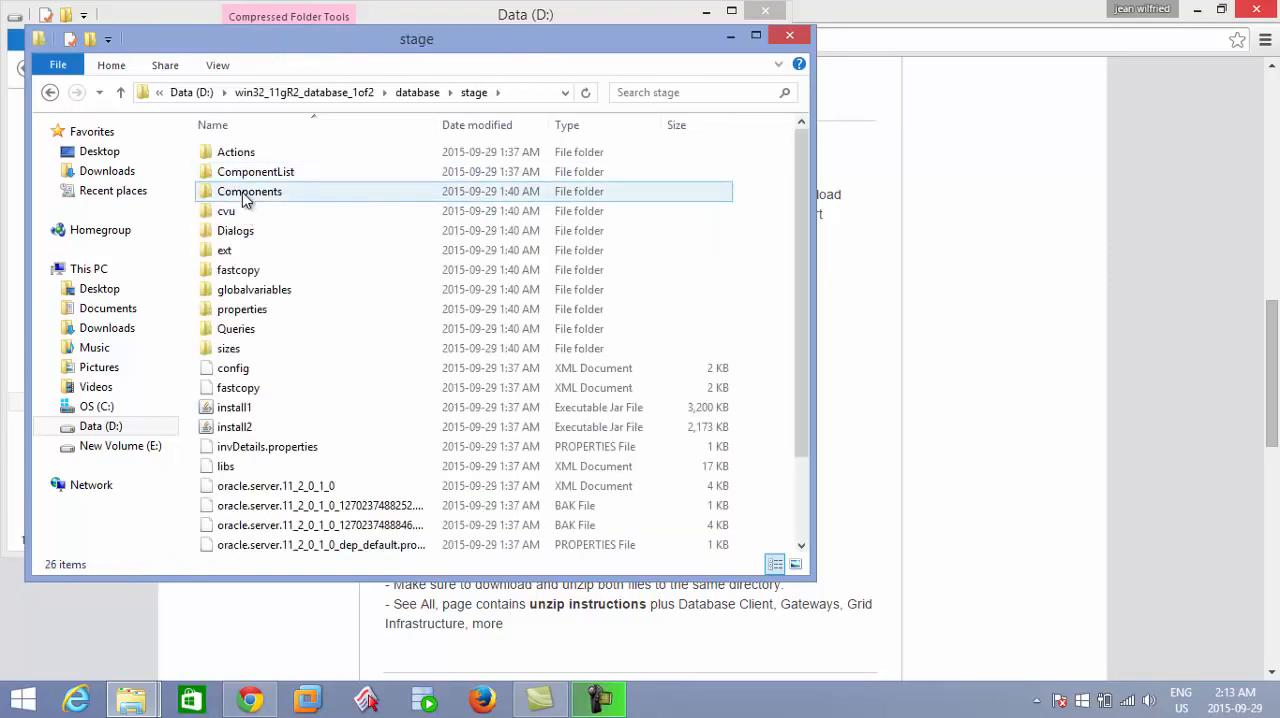
click(244, 199)
double_click(244, 199)
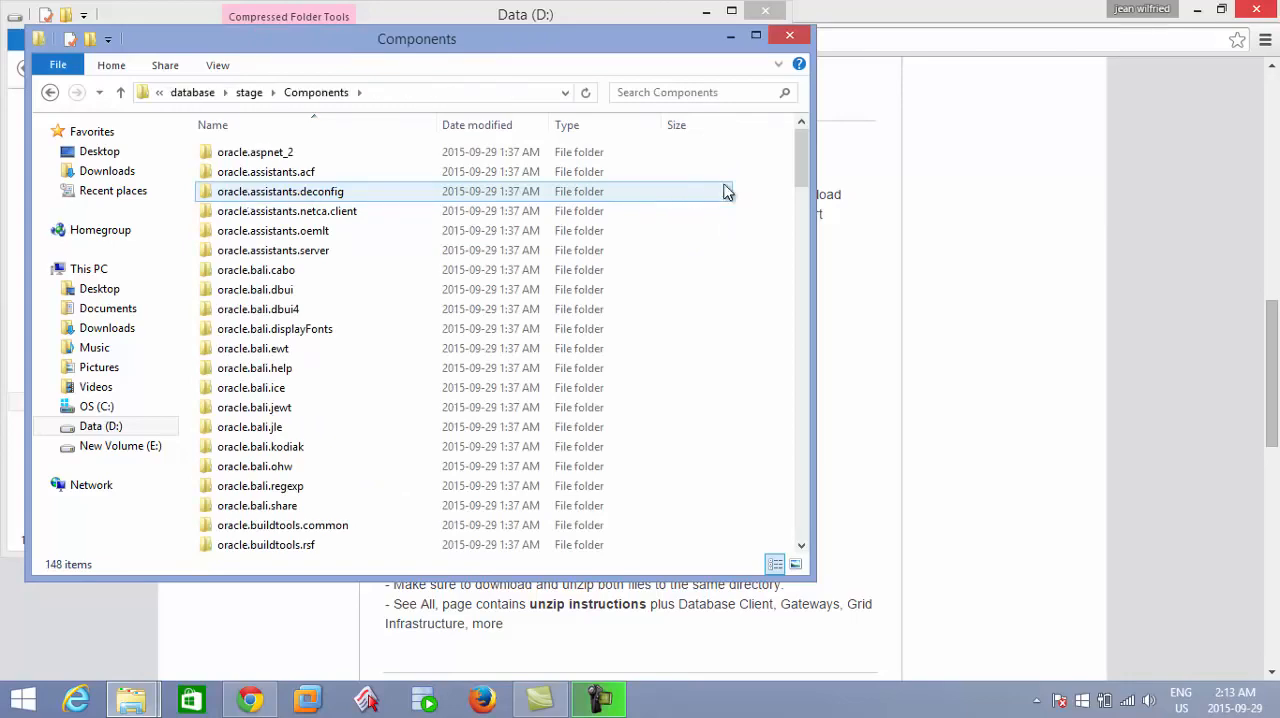
drag(804, 181, 767, 140)
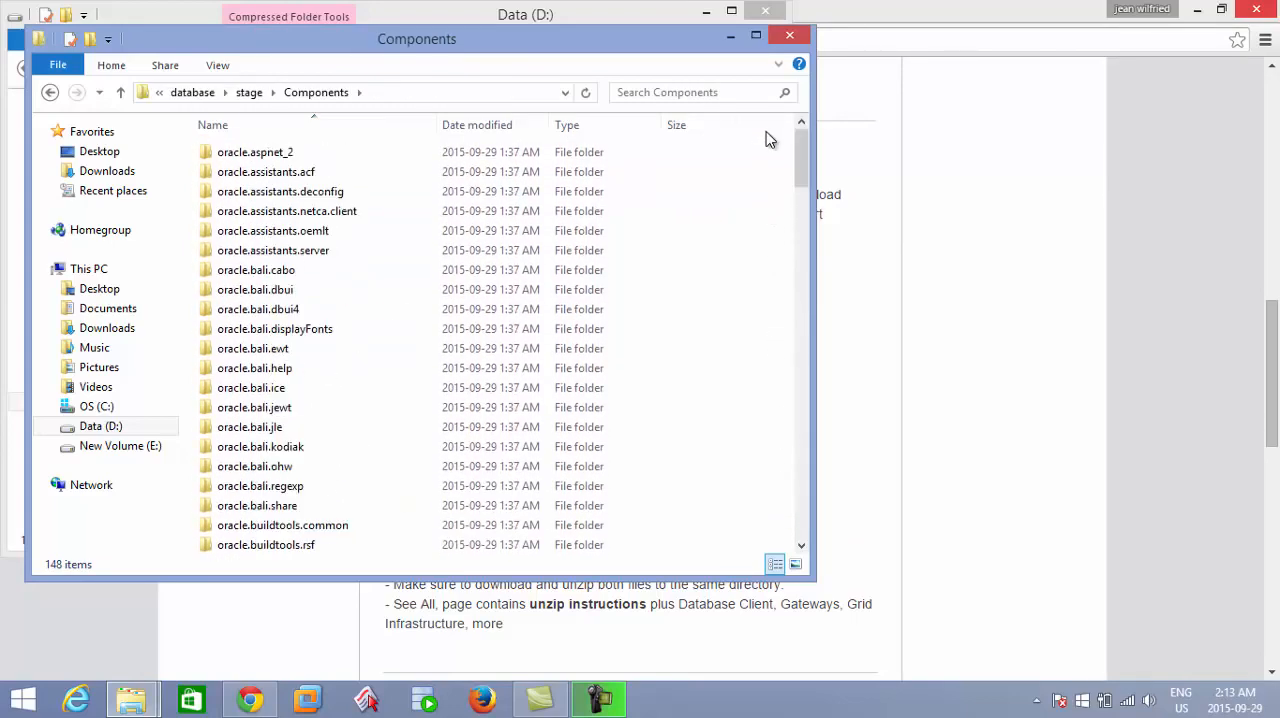
key(BackSpace)
key(BackSpace)
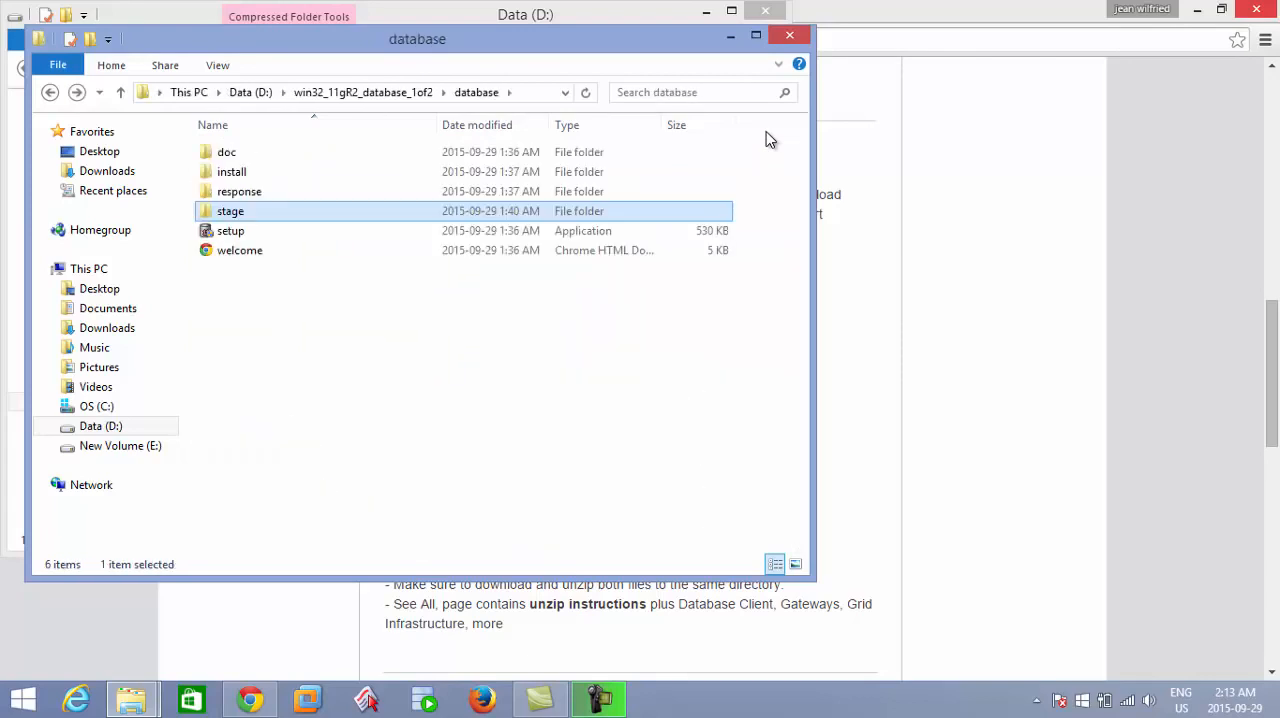
key(BackSpace)
key(BackSpace)
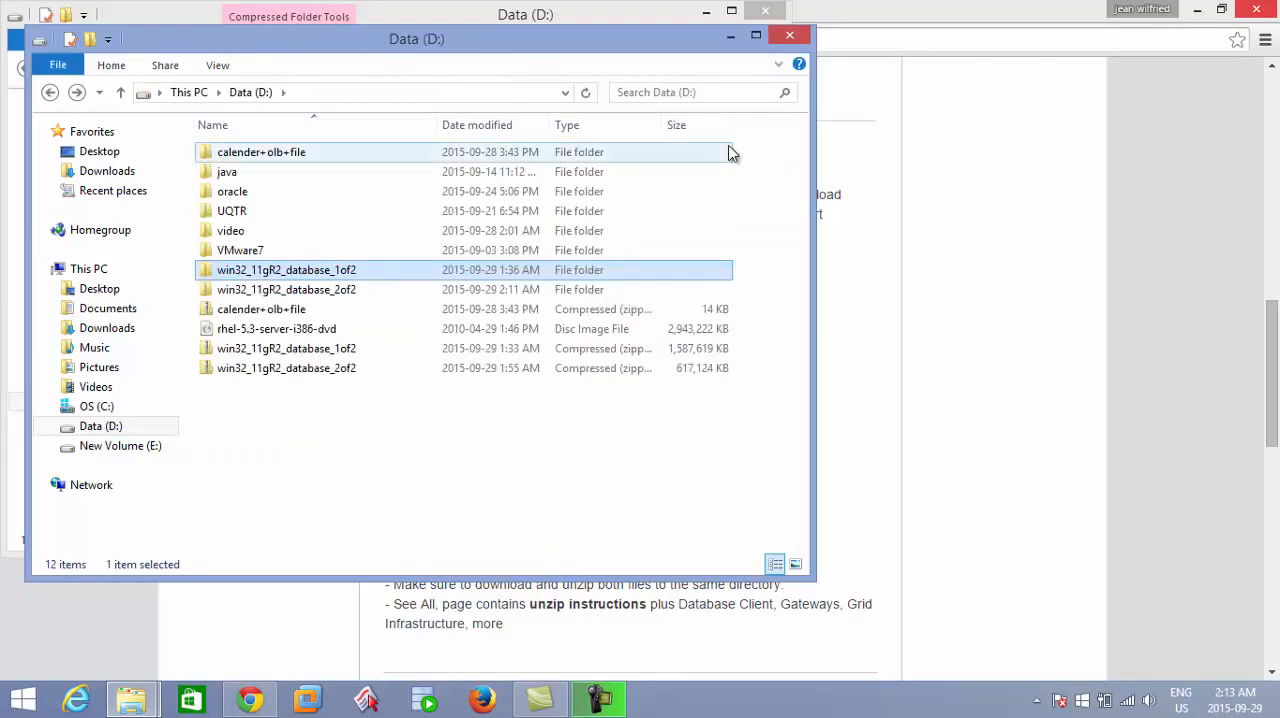
Copy the oracle.ctx, oracle.rdbms.install.seeddb and oracle.sysman.console.db folders from win32_11gR2_database_2of2\database\stage\Components.
double_click(508, 290)
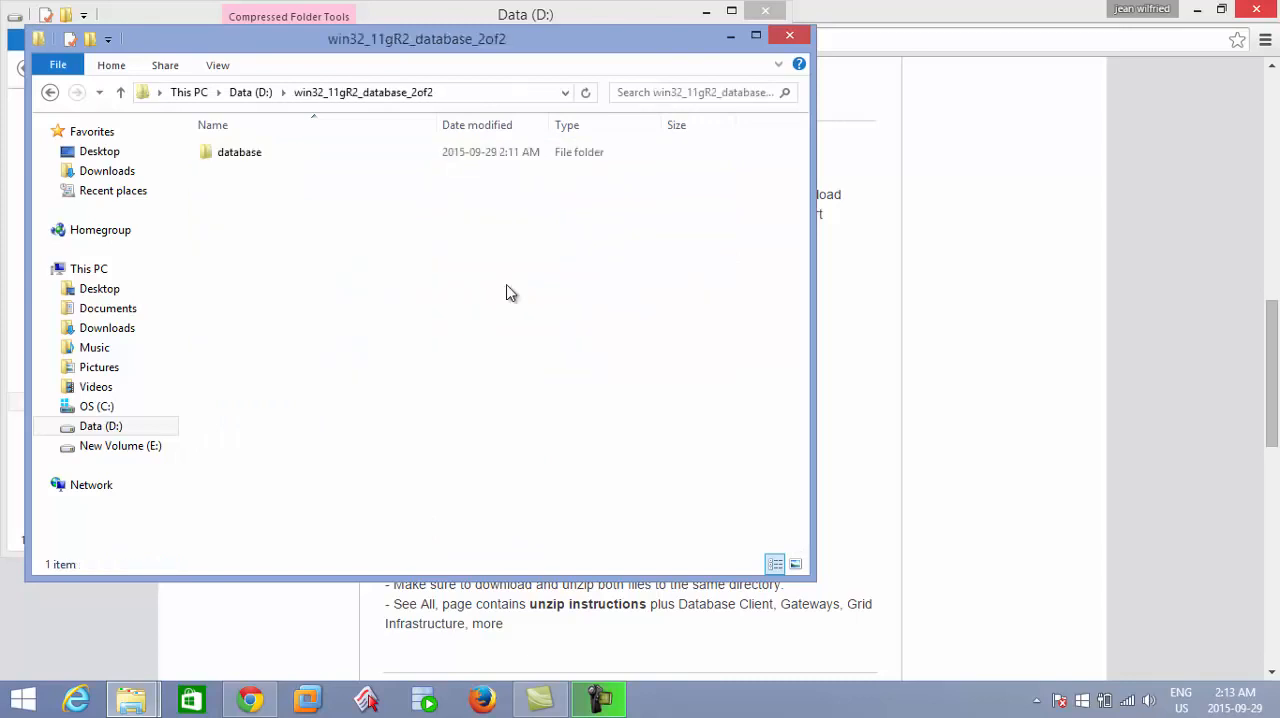
double_click(347, 157)
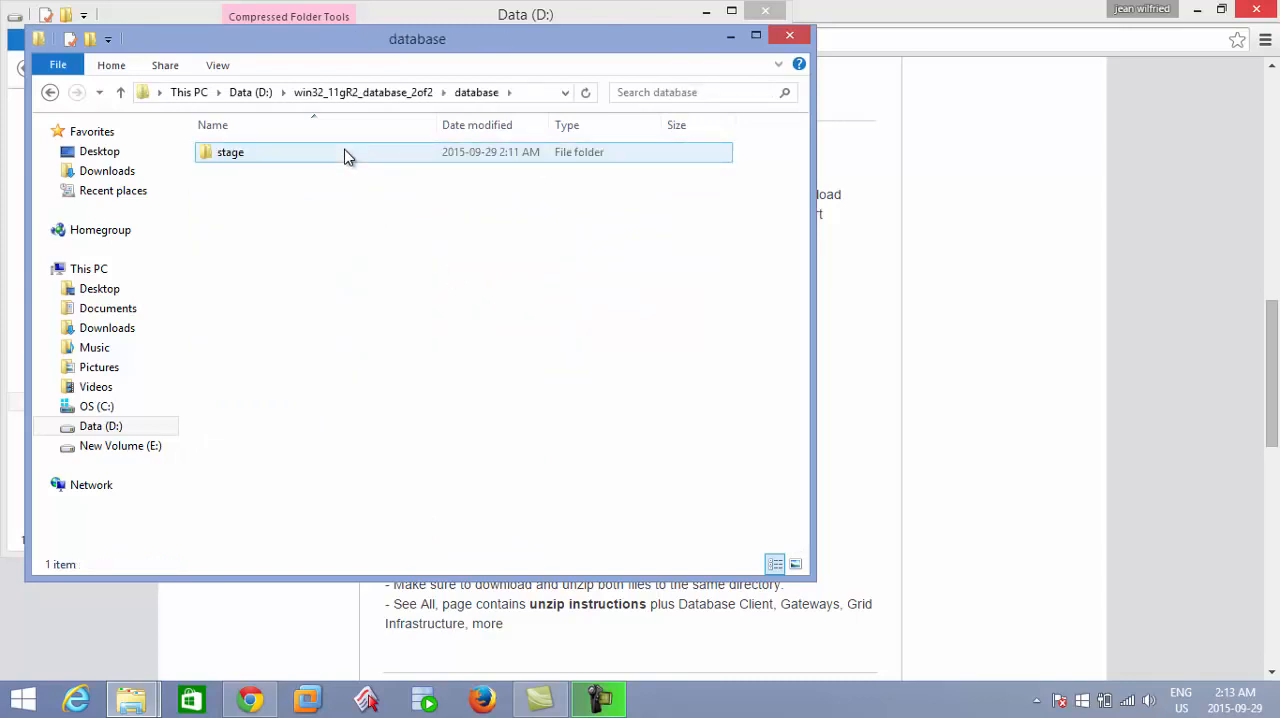
double_click(347, 157)
double_click(338, 162)
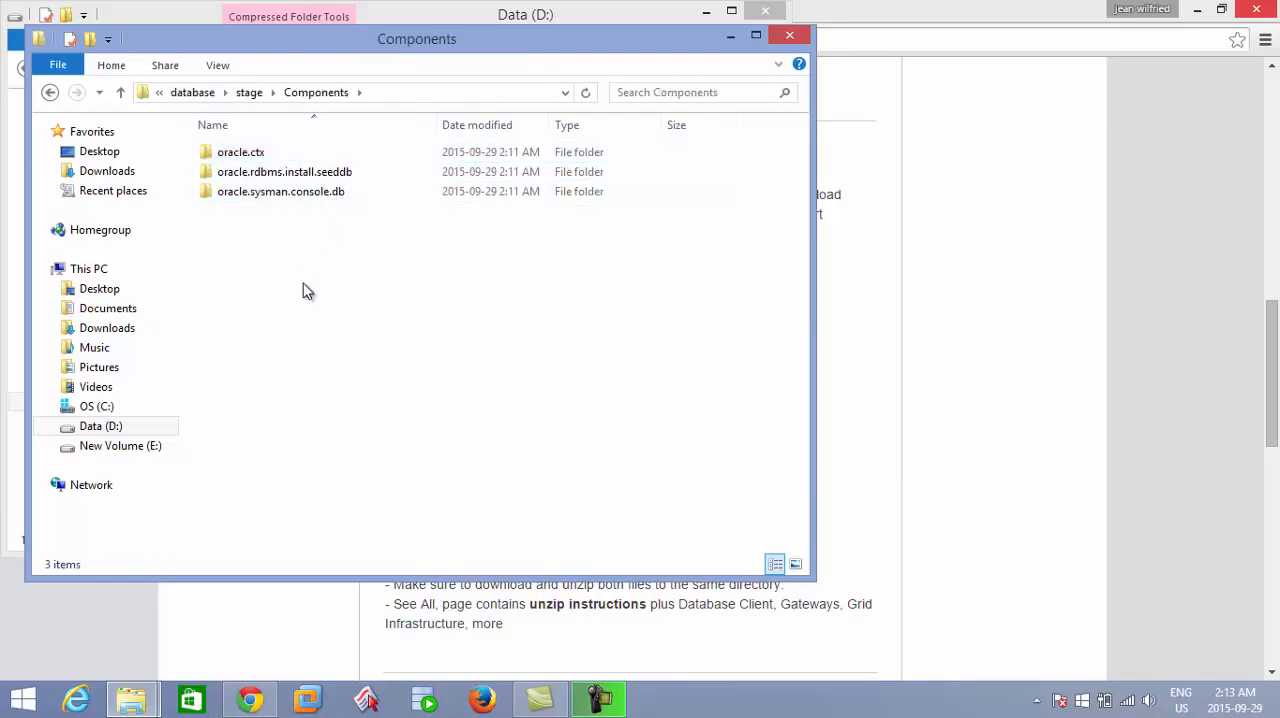
drag(302, 290, 309, 150)
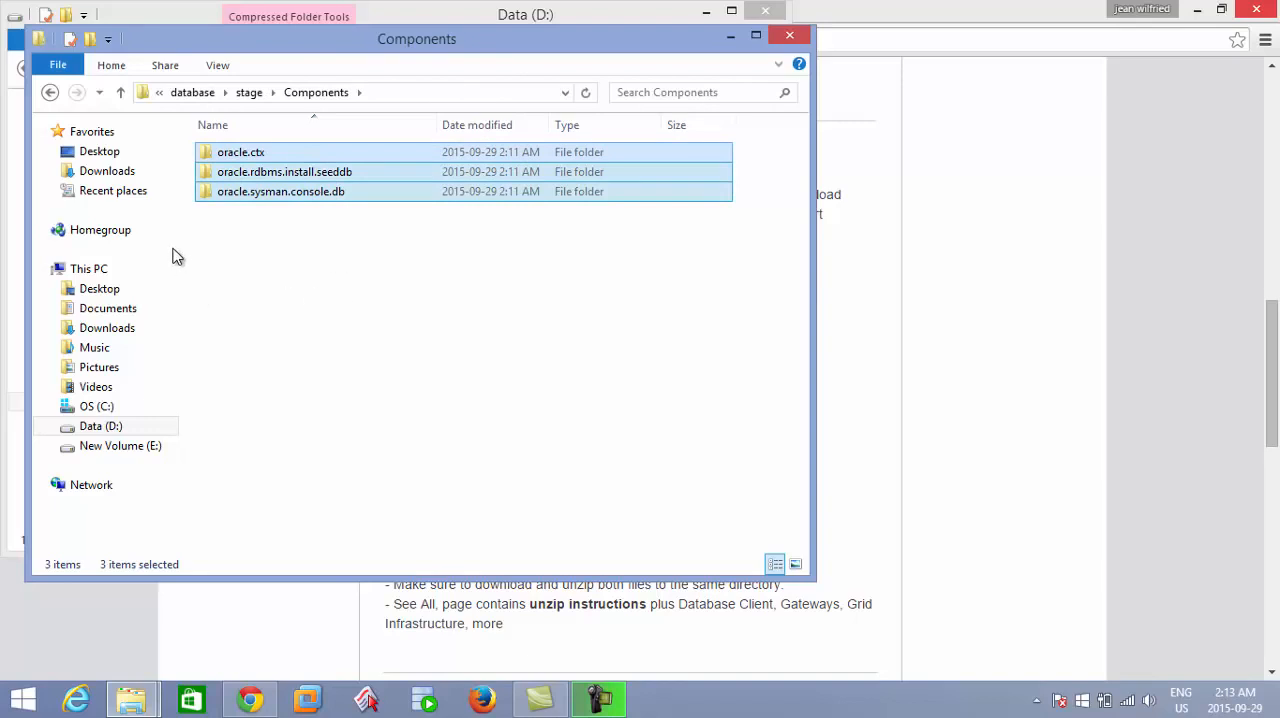
Paste the three copied component folders into win32_11gR2_database_1of2\database\stage\Components on Data (D:).
click(115, 426)
click(293, 271)
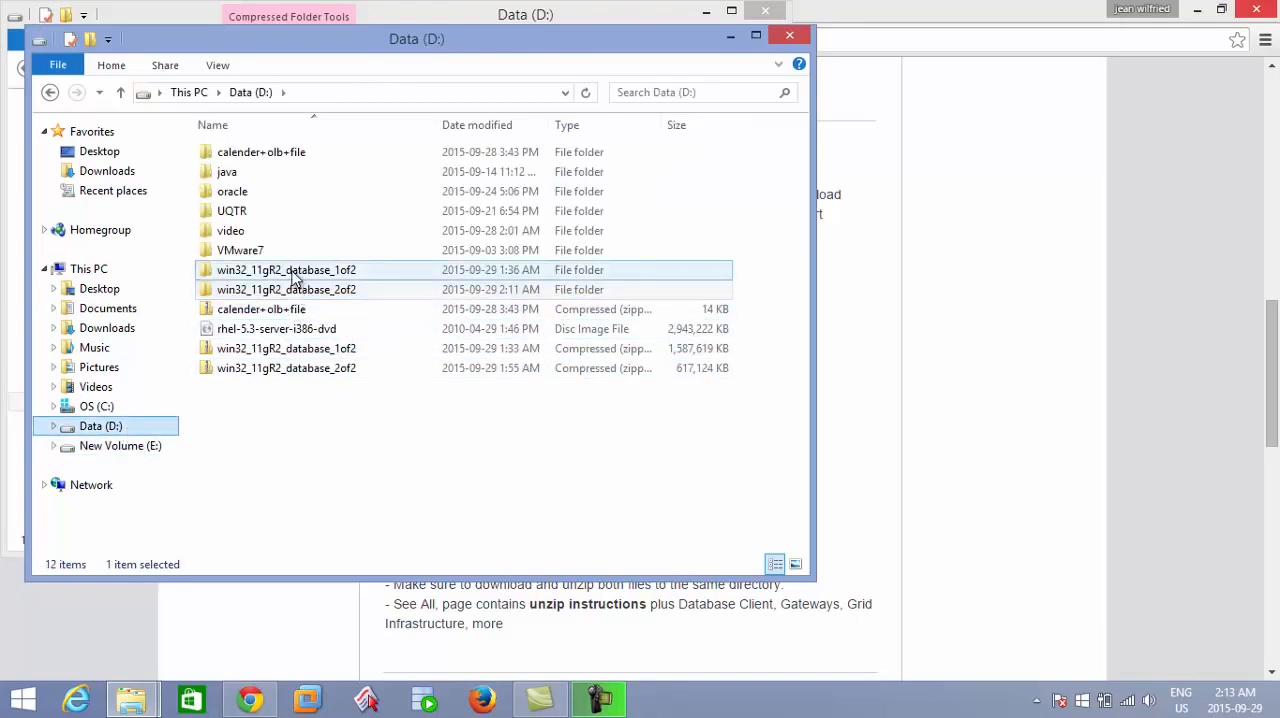
double_click(295, 277)
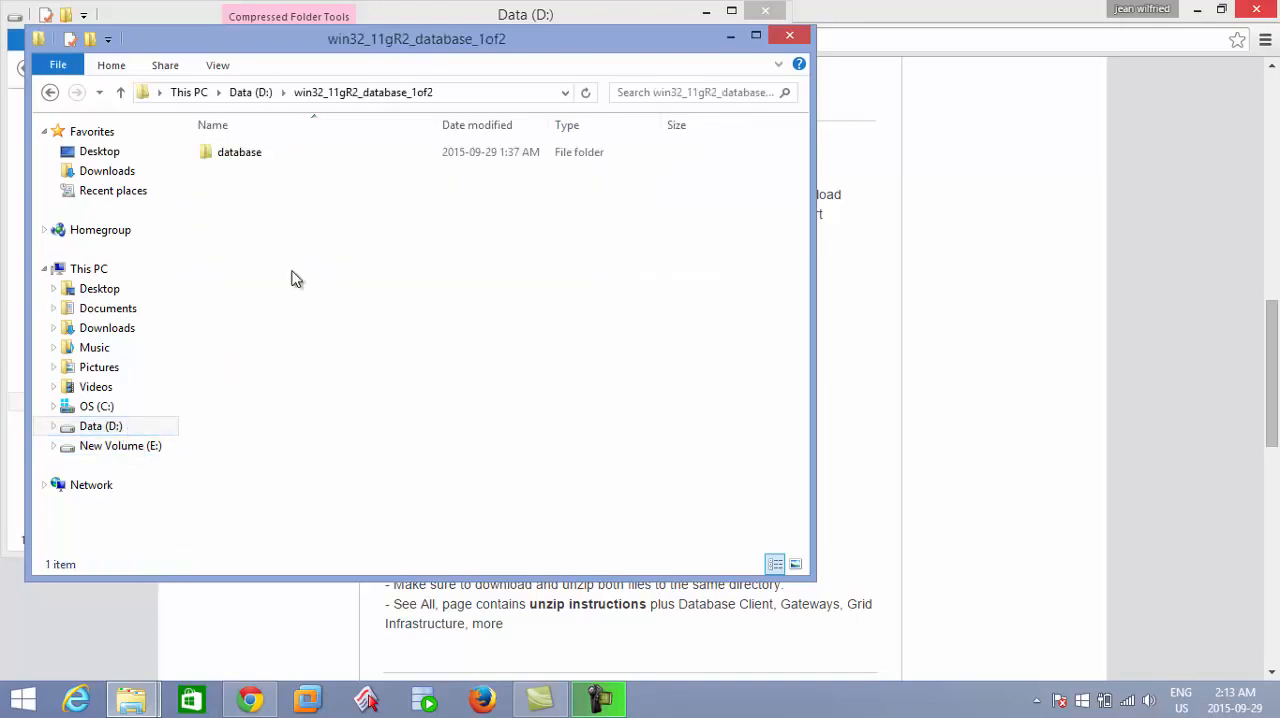
double_click(274, 156)
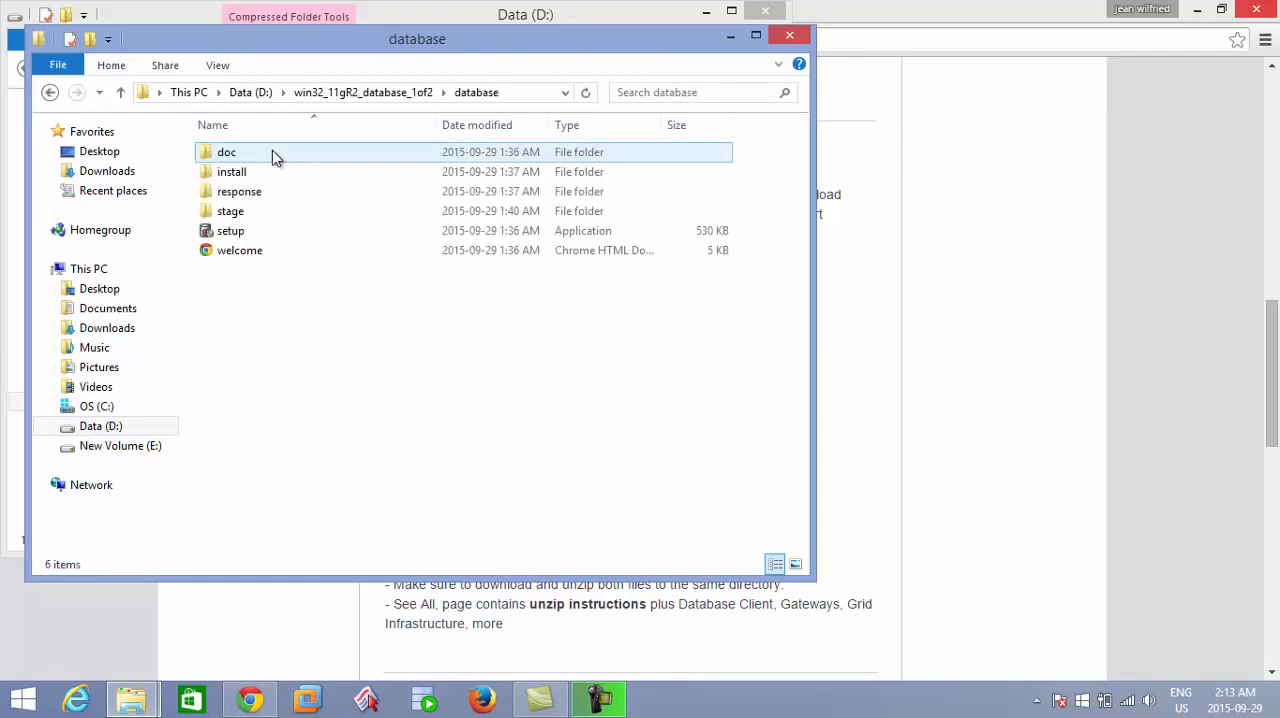
click(272, 216)
double_click(272, 214)
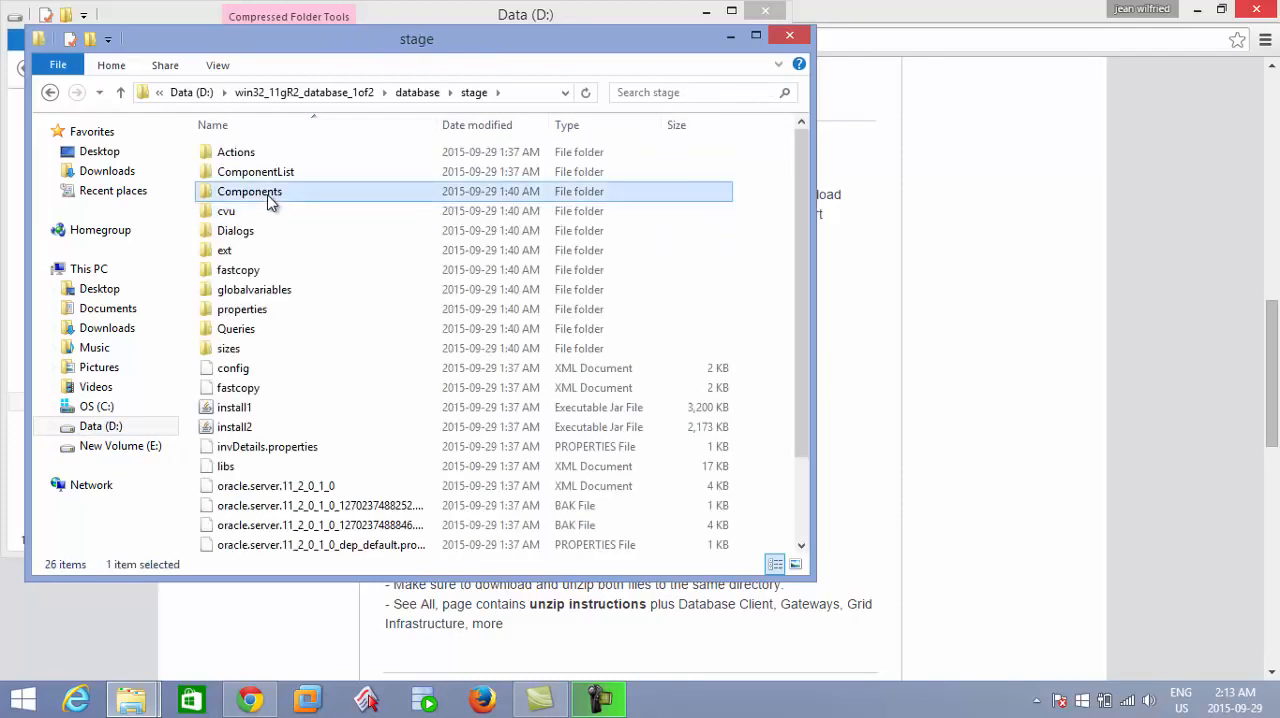
double_click(271, 191)
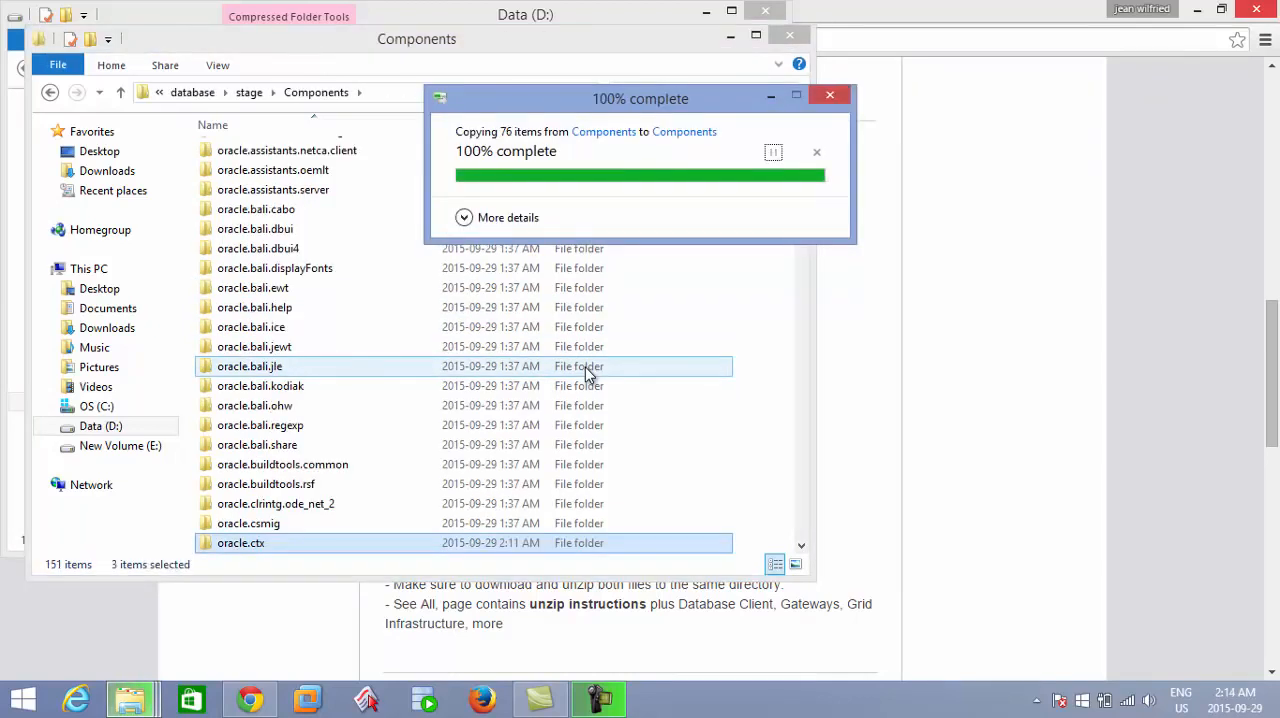
Launch setup from win32_11gR2_database_1of2\database and choose to continue despite the minimum environment requirements.
click(50, 92)
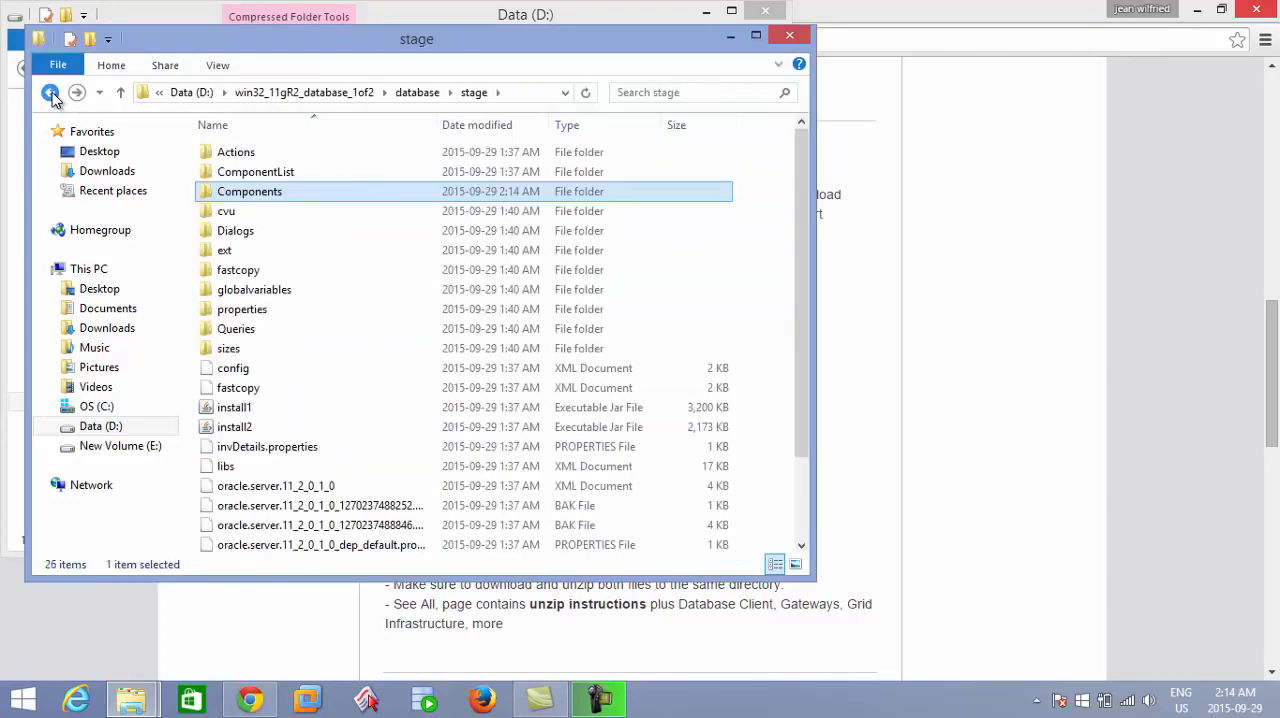
click(50, 92)
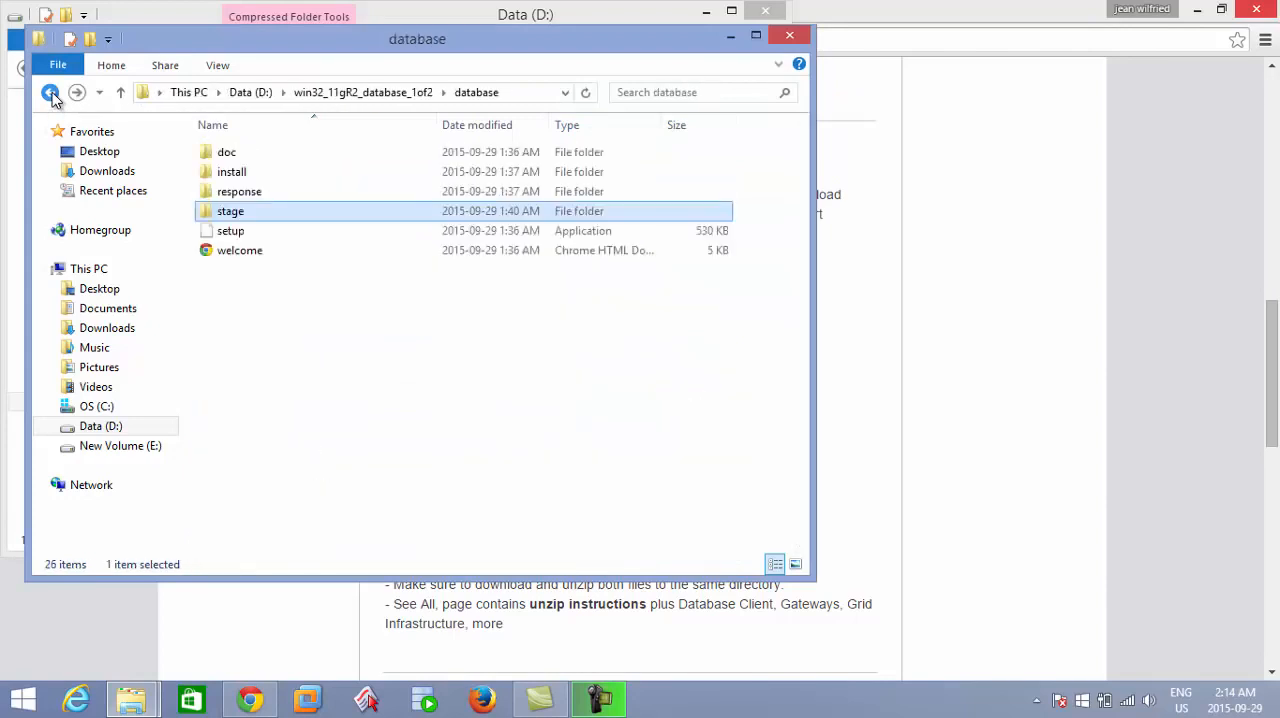
double_click(250, 233)
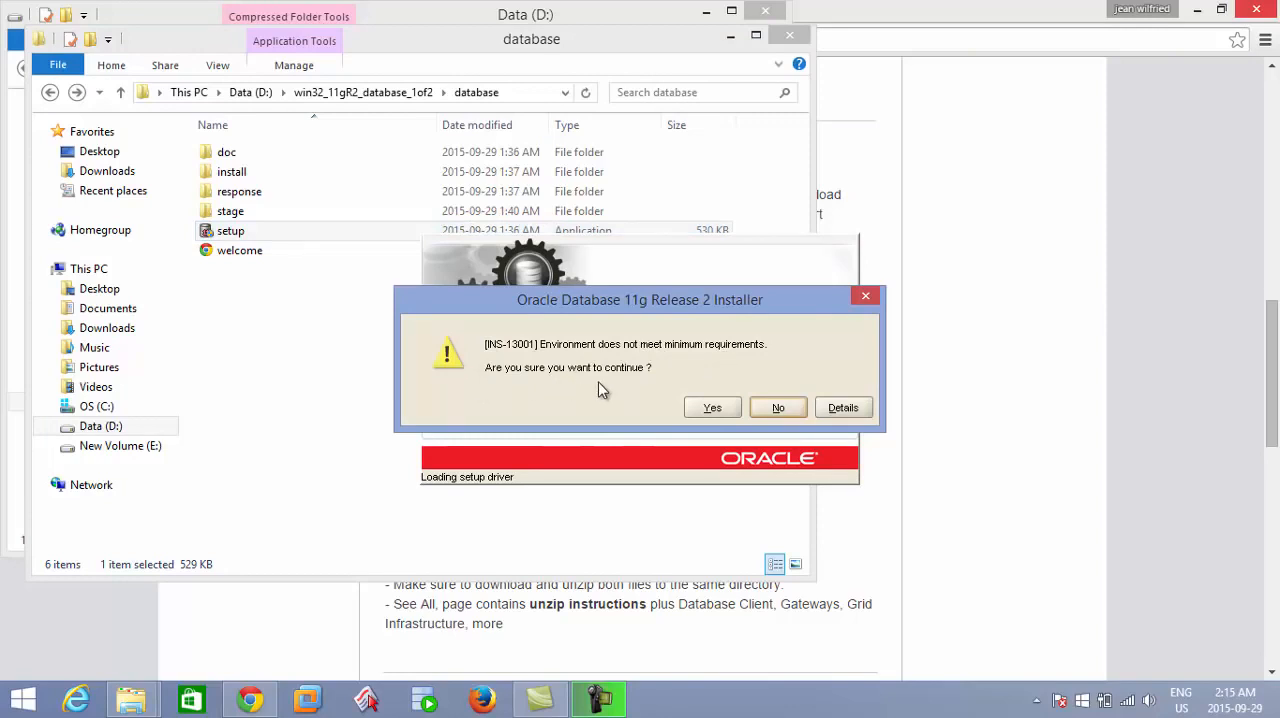
click(728, 410)
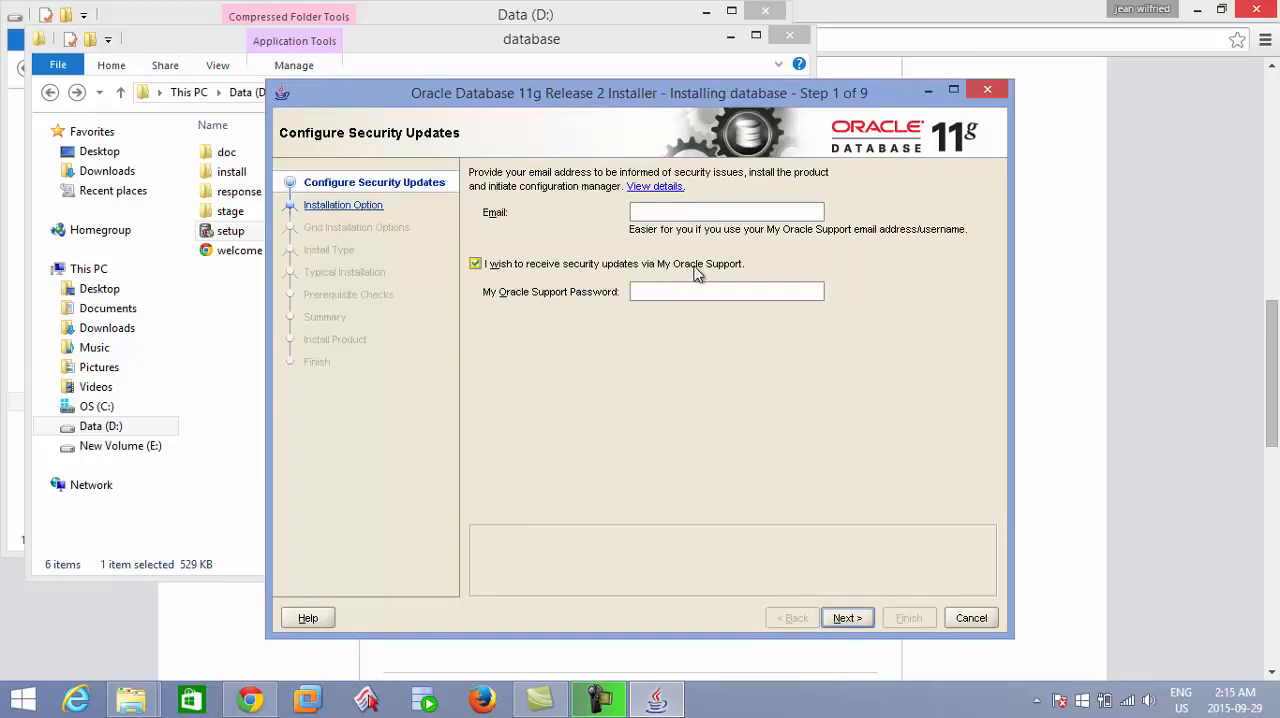
Decline security updates via My Oracle Support and proceed without providing an email address.
click(476, 265)
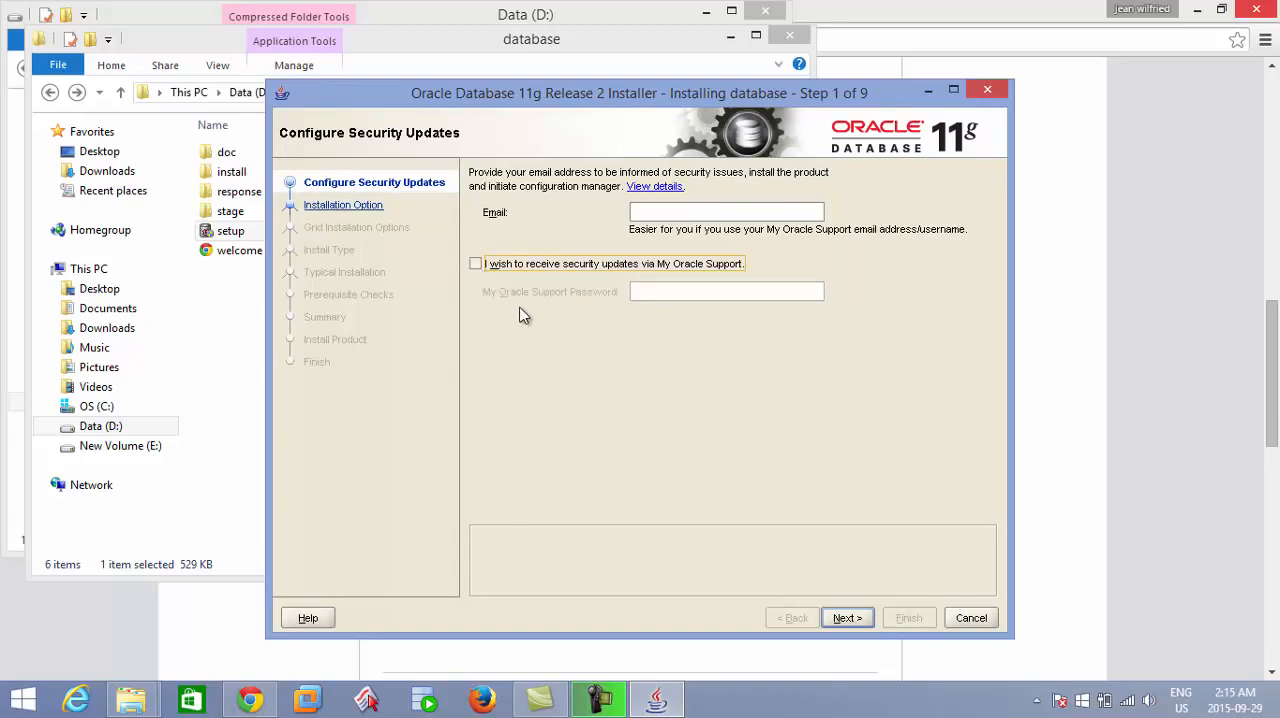
click(845, 619)
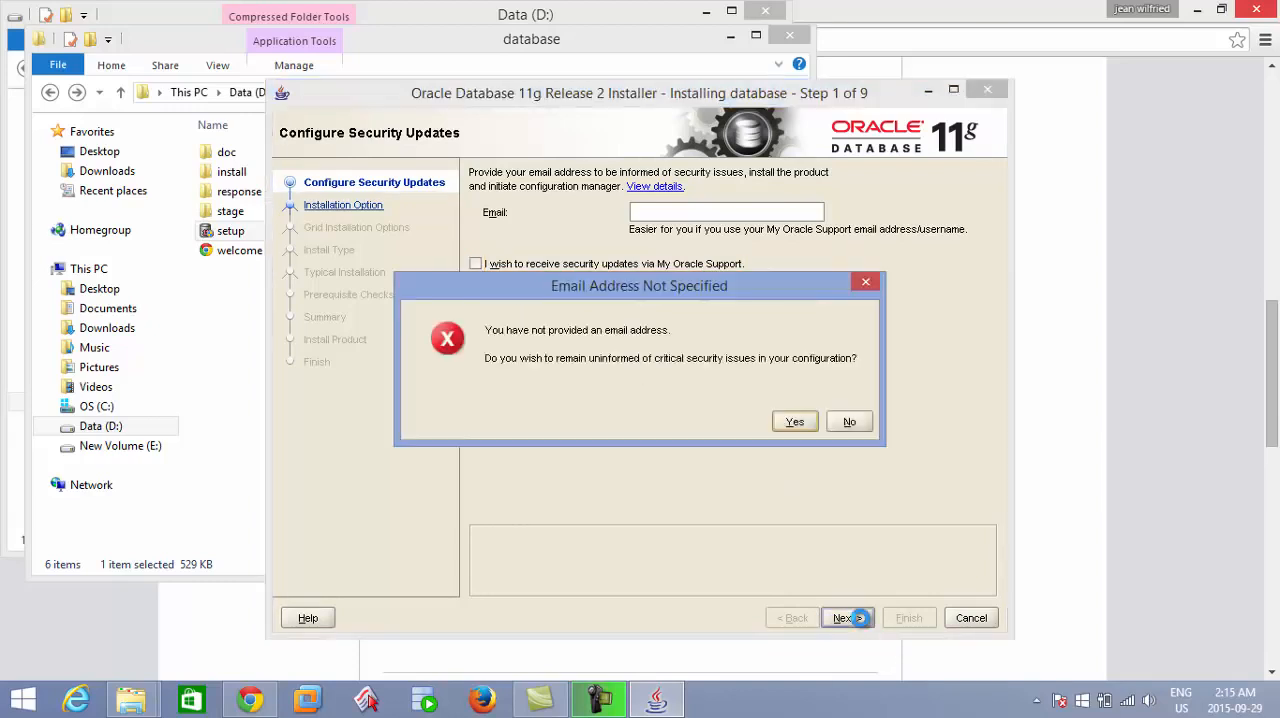
click(810, 427)
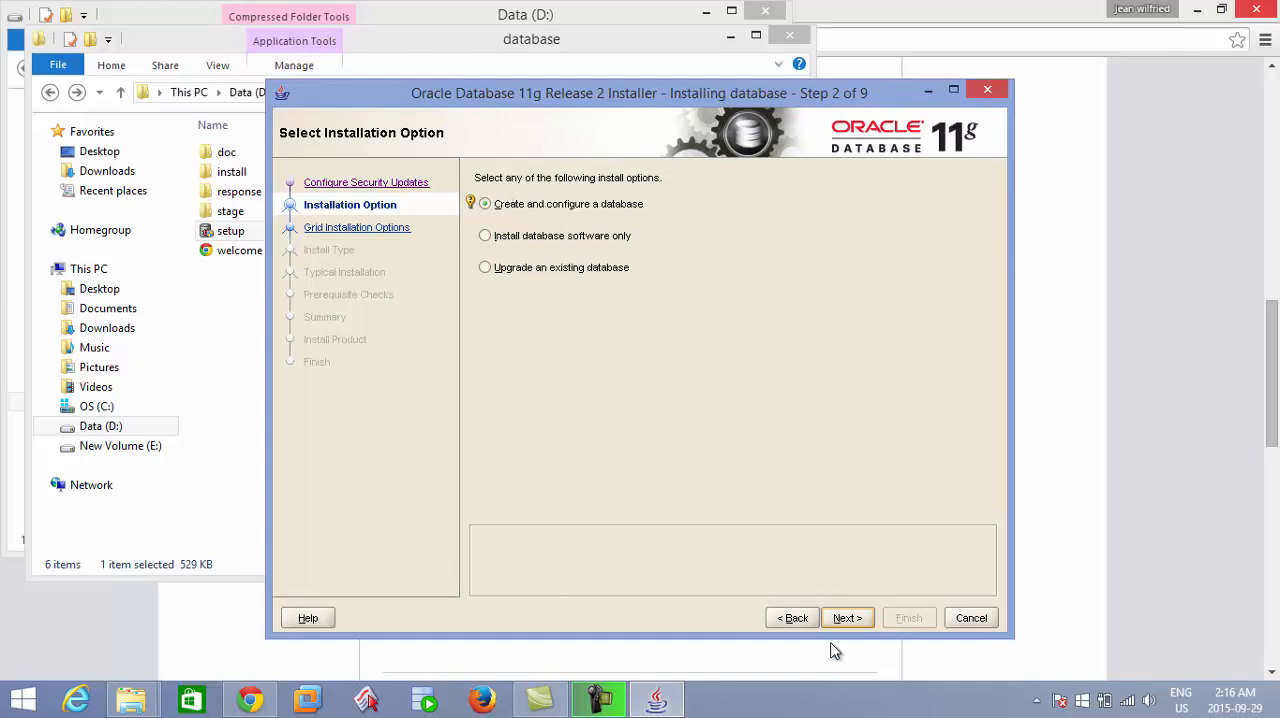
Choose to create and configure a database, and accept Desktop Class as the system class.
click(848, 618)
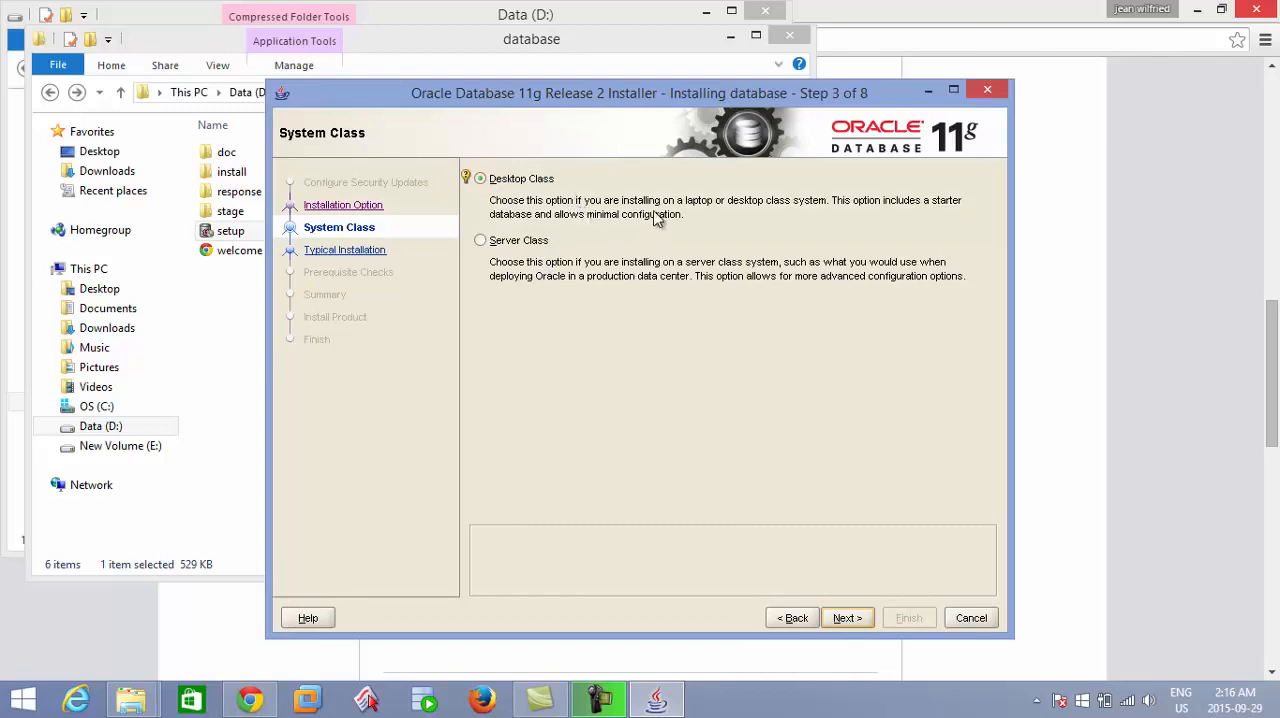
click(845, 618)
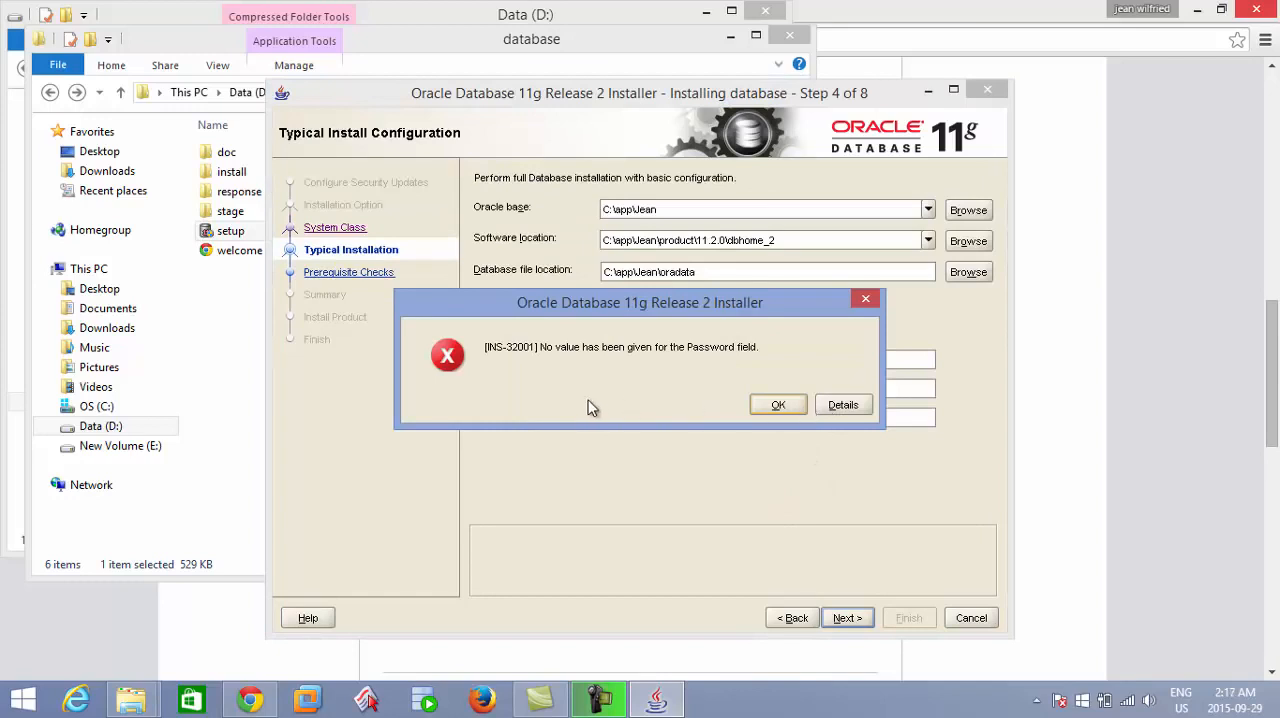
click(779, 406)
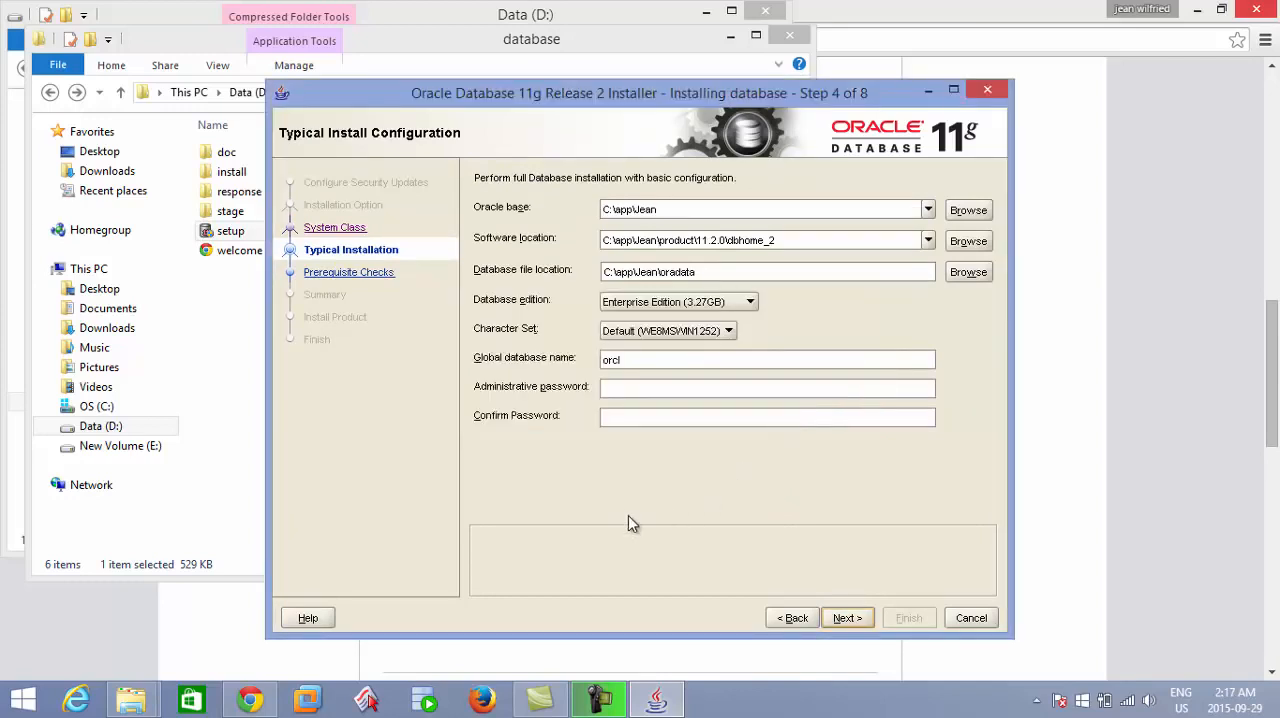
Enter the administrative password for the orcl database and repeat it in the confirmation field.
click(634, 390)
text(***)
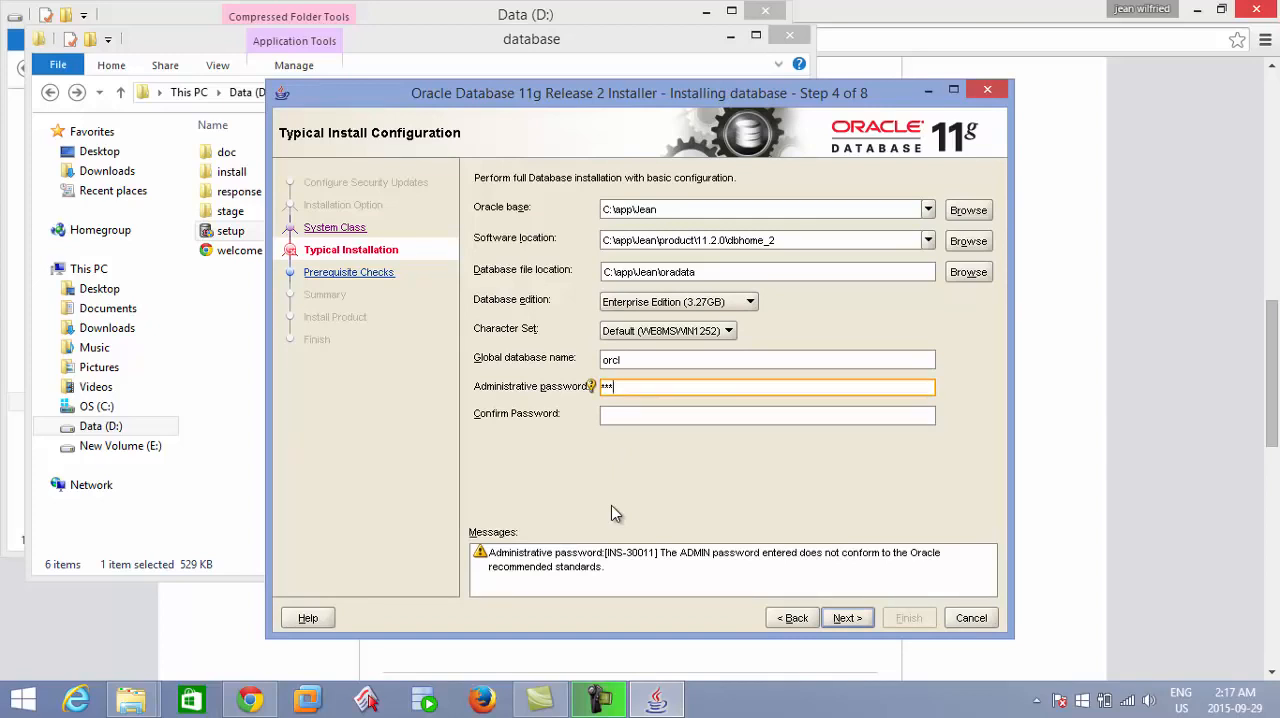
click(615, 413)
text(***)
Review the Oracle base, global database name and password entries, and exit the installer without installing.
click(652, 209)
click(623, 366)
mouse_move(634, 360)
mouse_down()
mouse_move(588, 366)
mouse_move(653, 358)
mouse_up()
drag(628, 391, 596, 393)
click(631, 387)
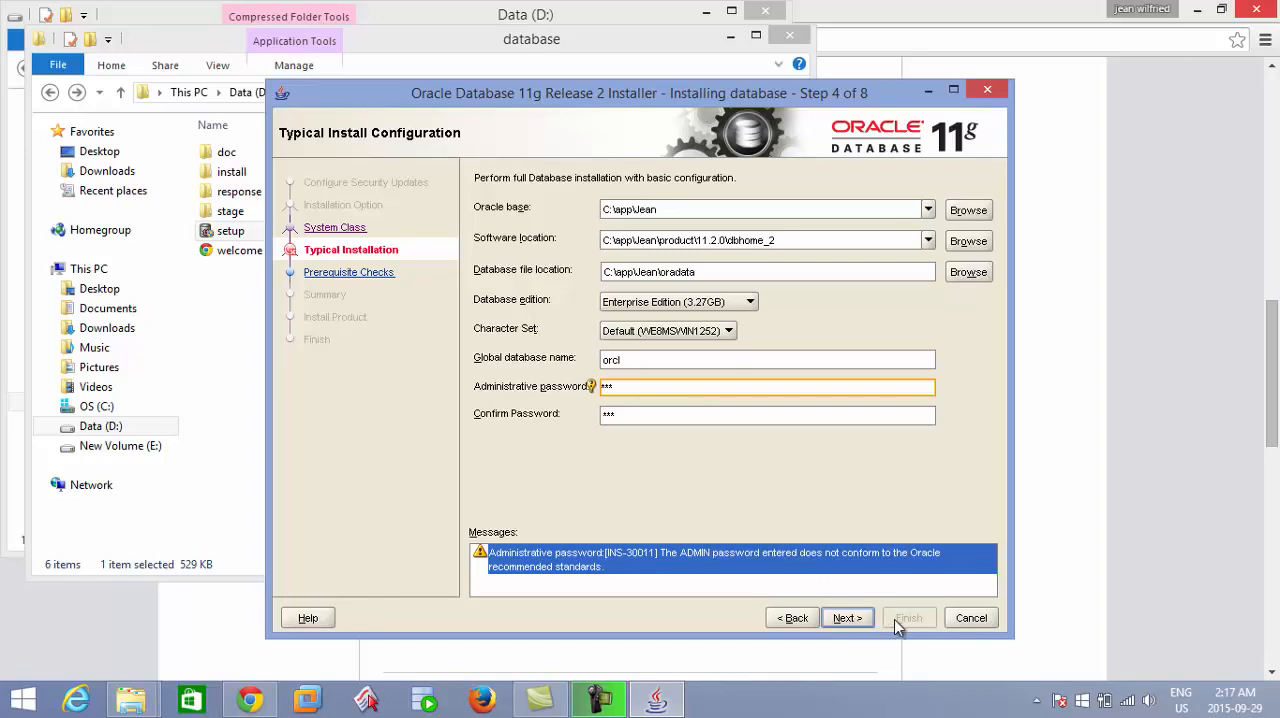
click(972, 619)
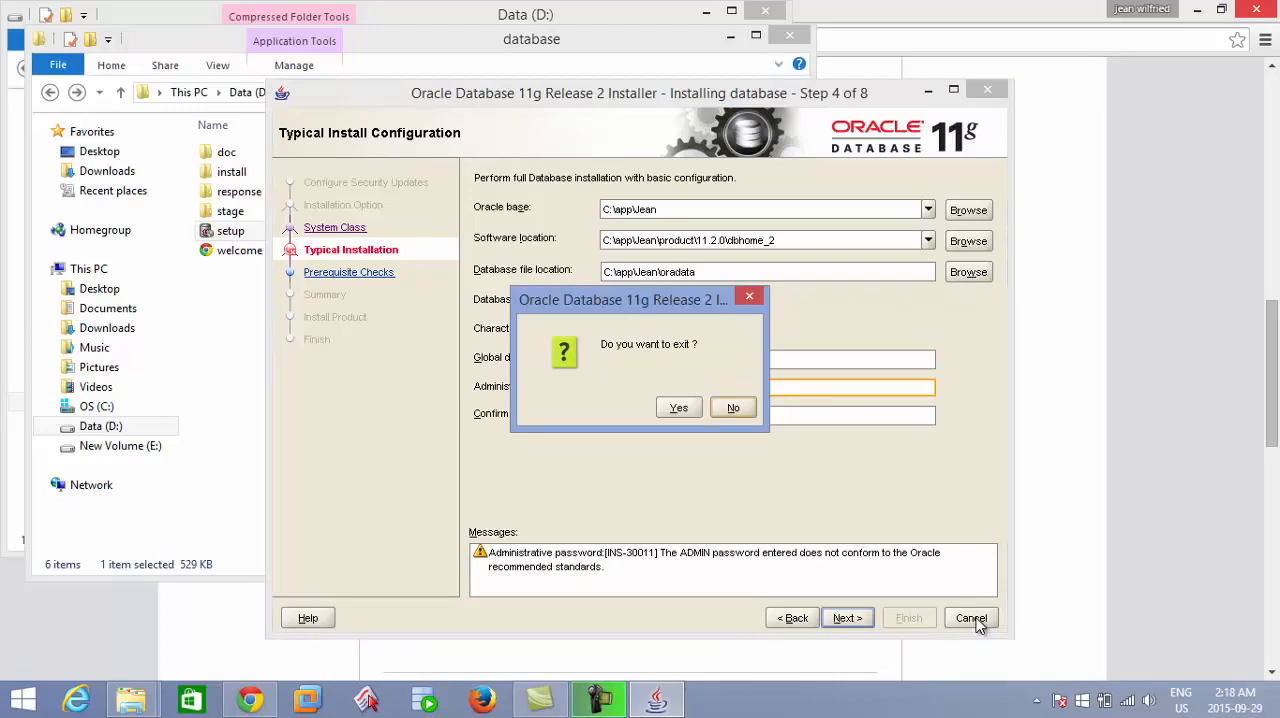
click(673, 409)
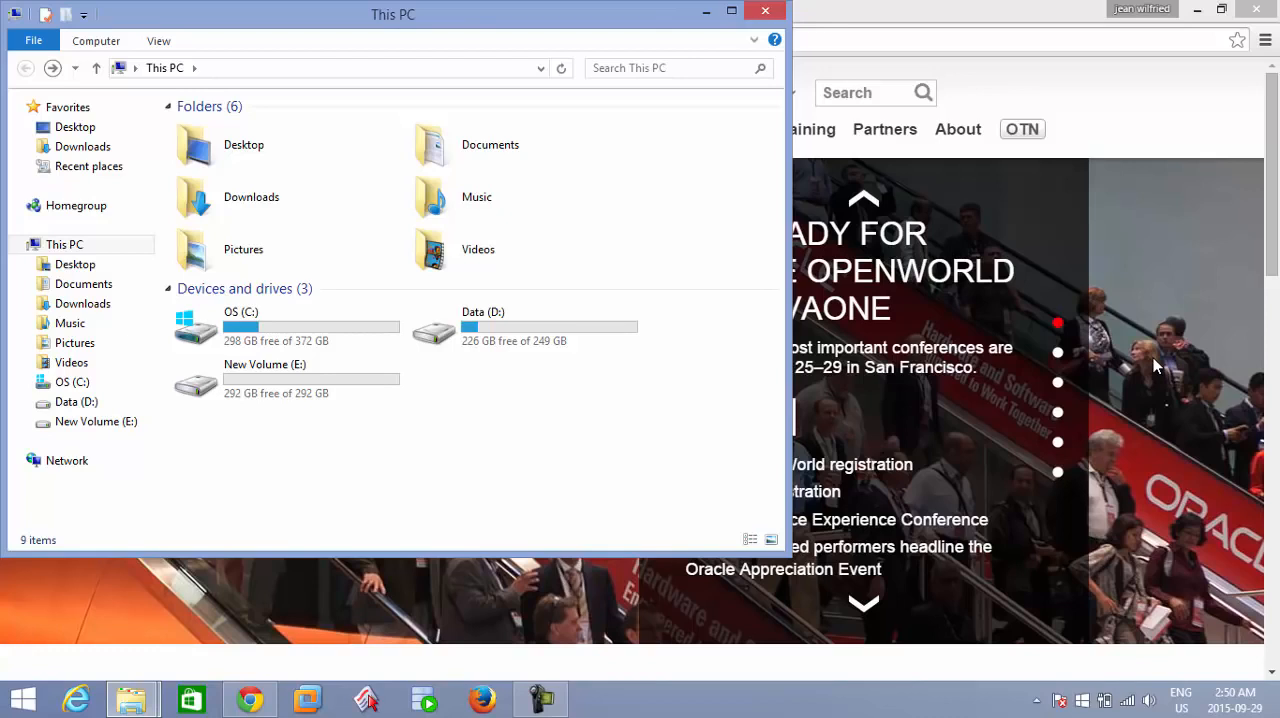
Switch to Chrome and open the SQL Developer download page from Oracle's developer tools downloads.
click(869, 38)
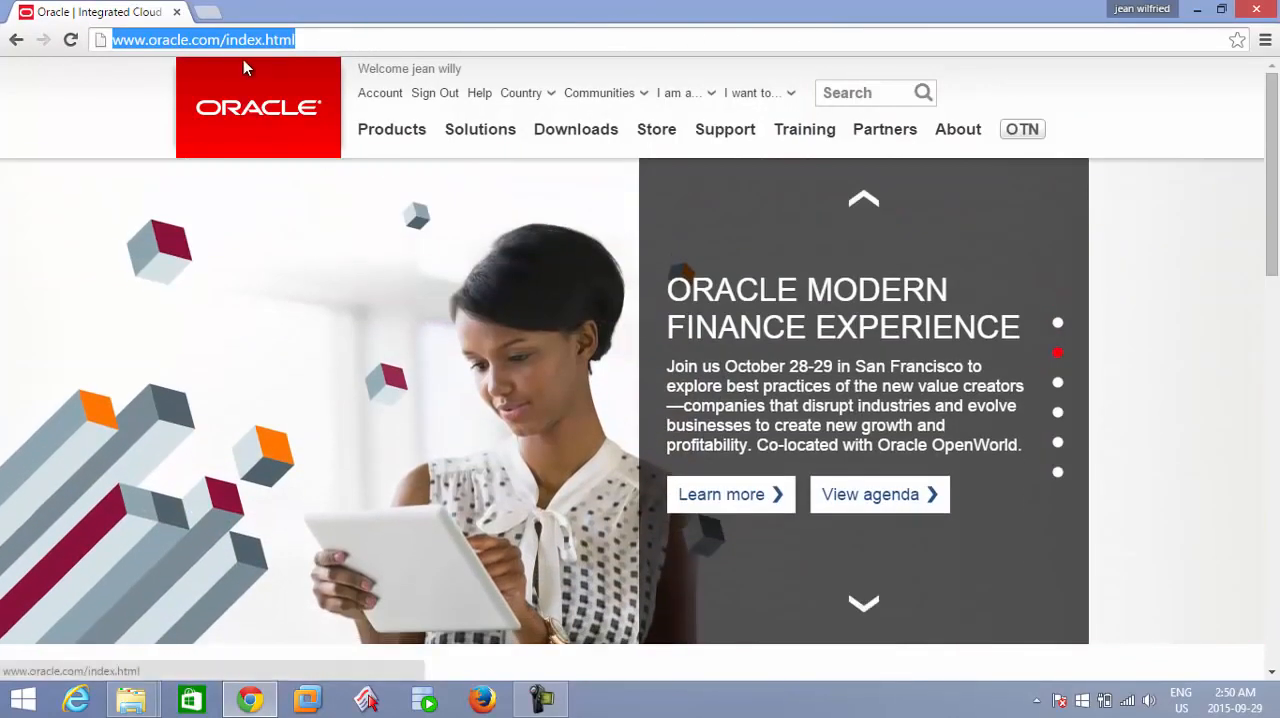
mouse_move(604, 96)
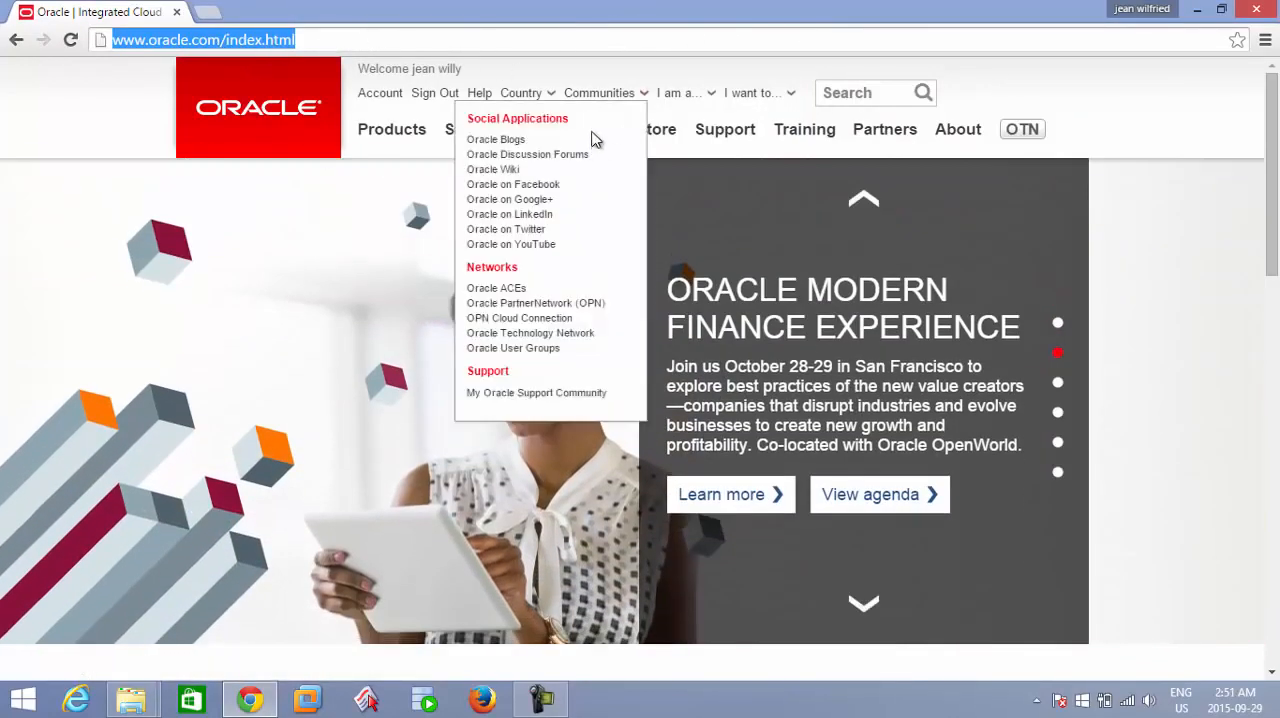
mouse_move(590, 138)
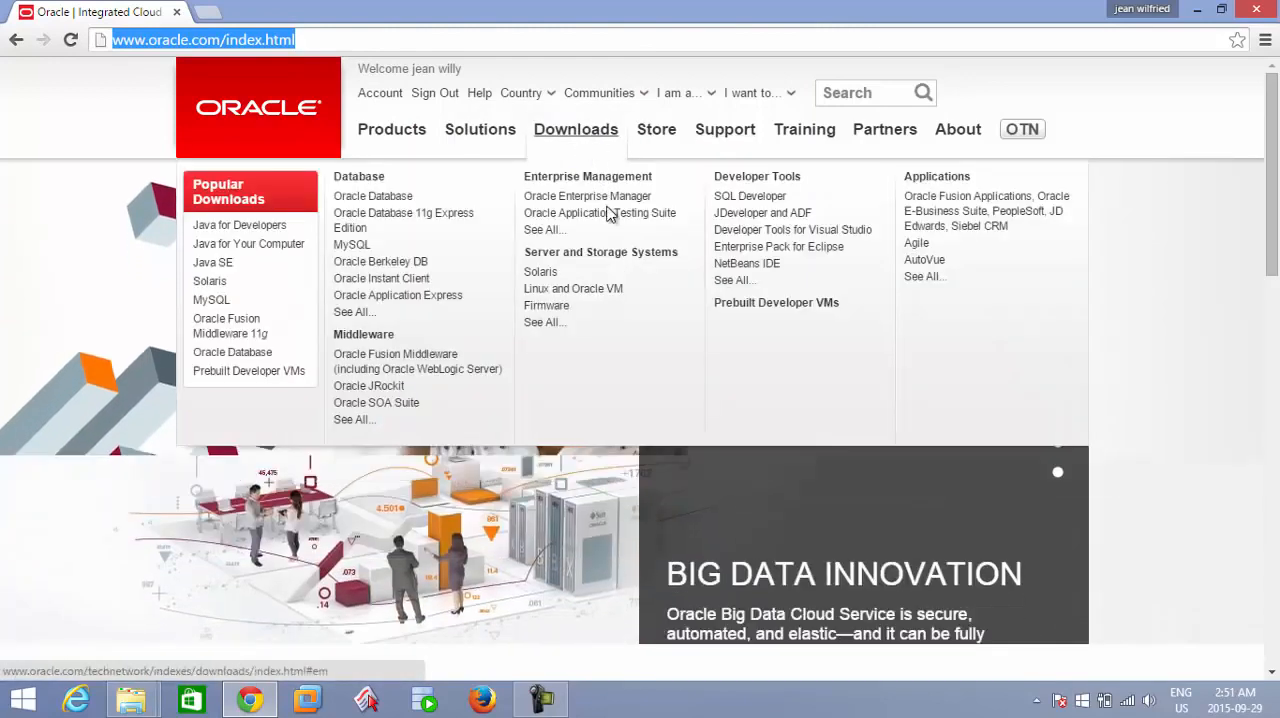
click(777, 200)
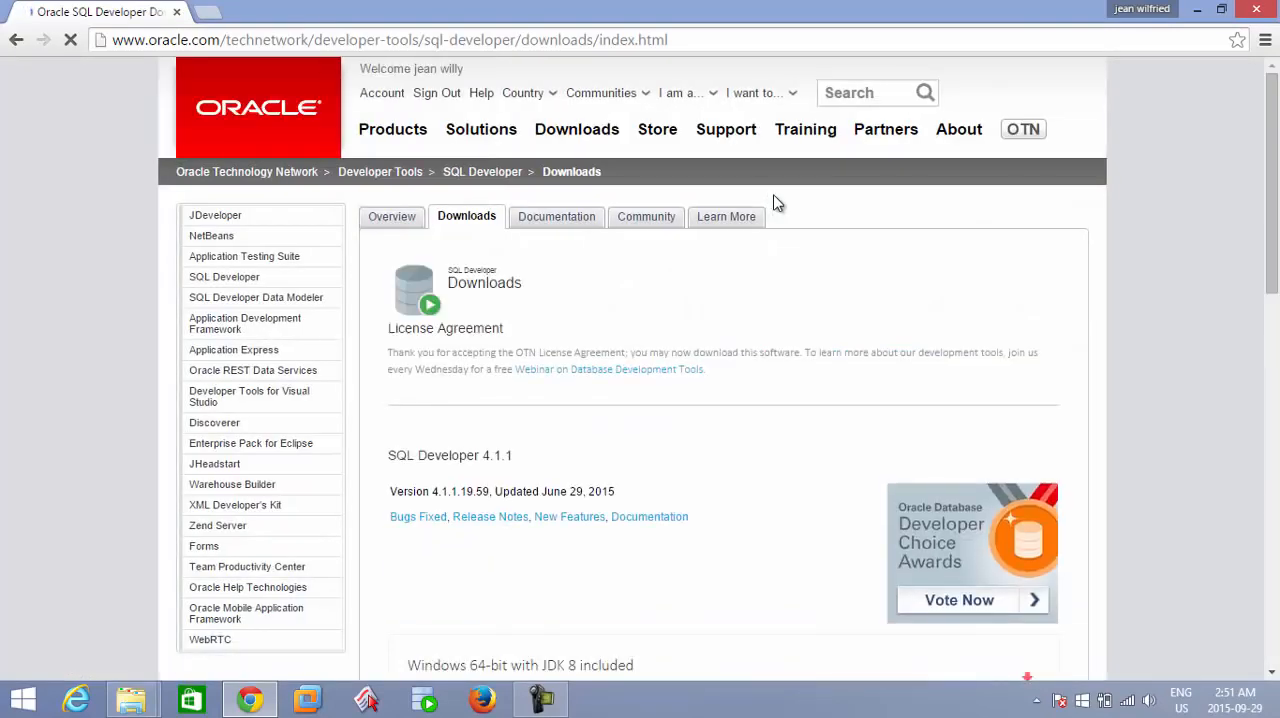
Examine the SQL Developer 4.1.1 downloads for each platform, noting which include or require JDK 8.
drag(1274, 224, 1276, 357)
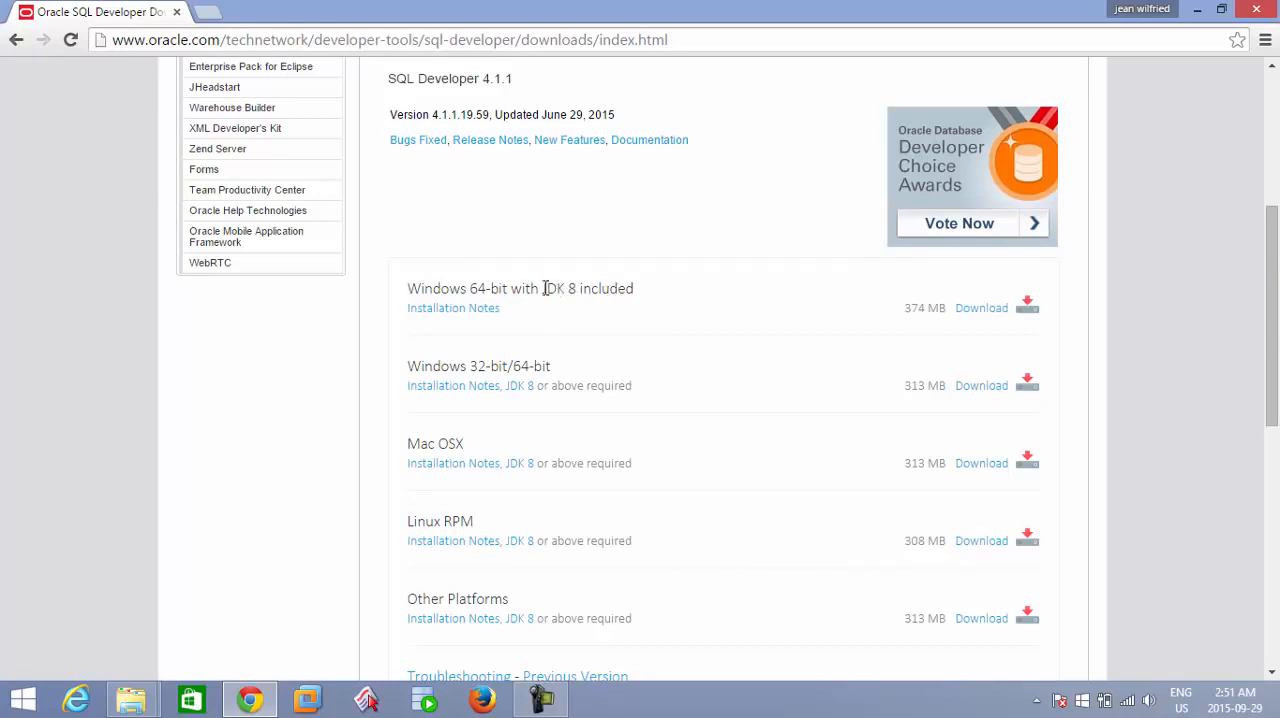
drag(544, 288, 578, 289)
drag(1277, 355, 1277, 407)
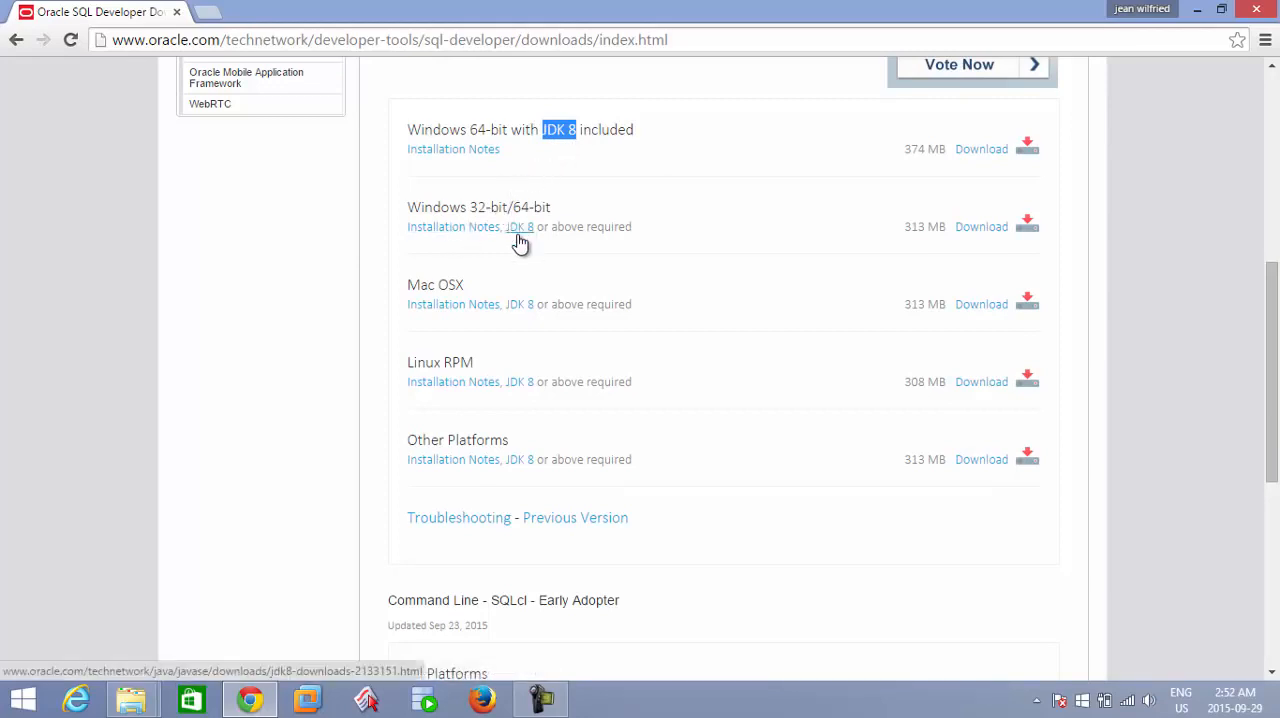
drag(1275, 324, 1275, 212)
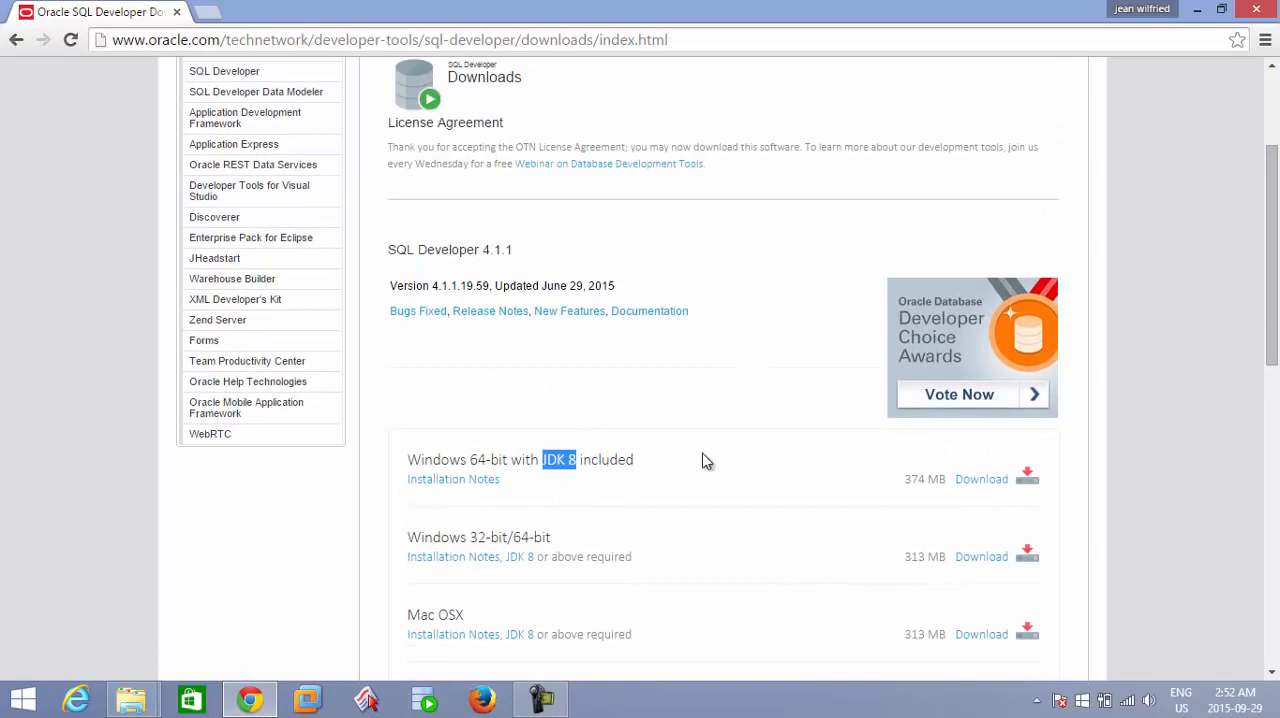
drag(1272, 278, 1272, 205)
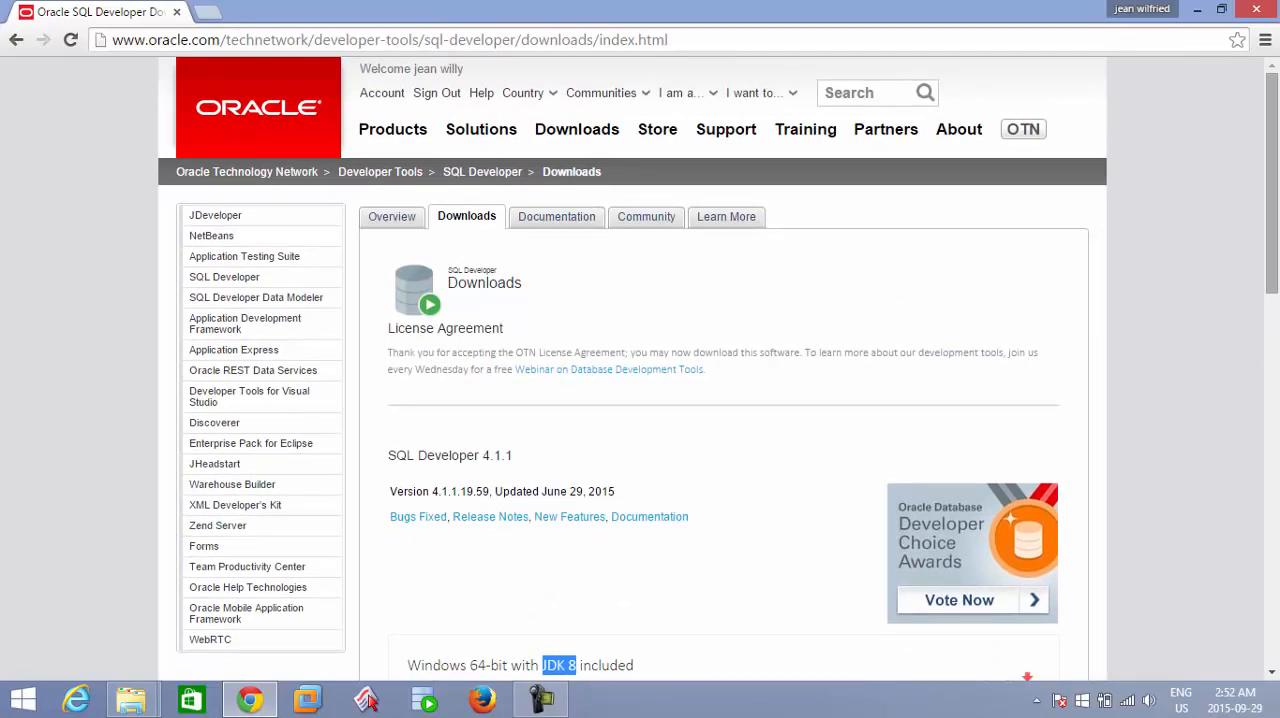
scroll(1277, 240, down, 5)
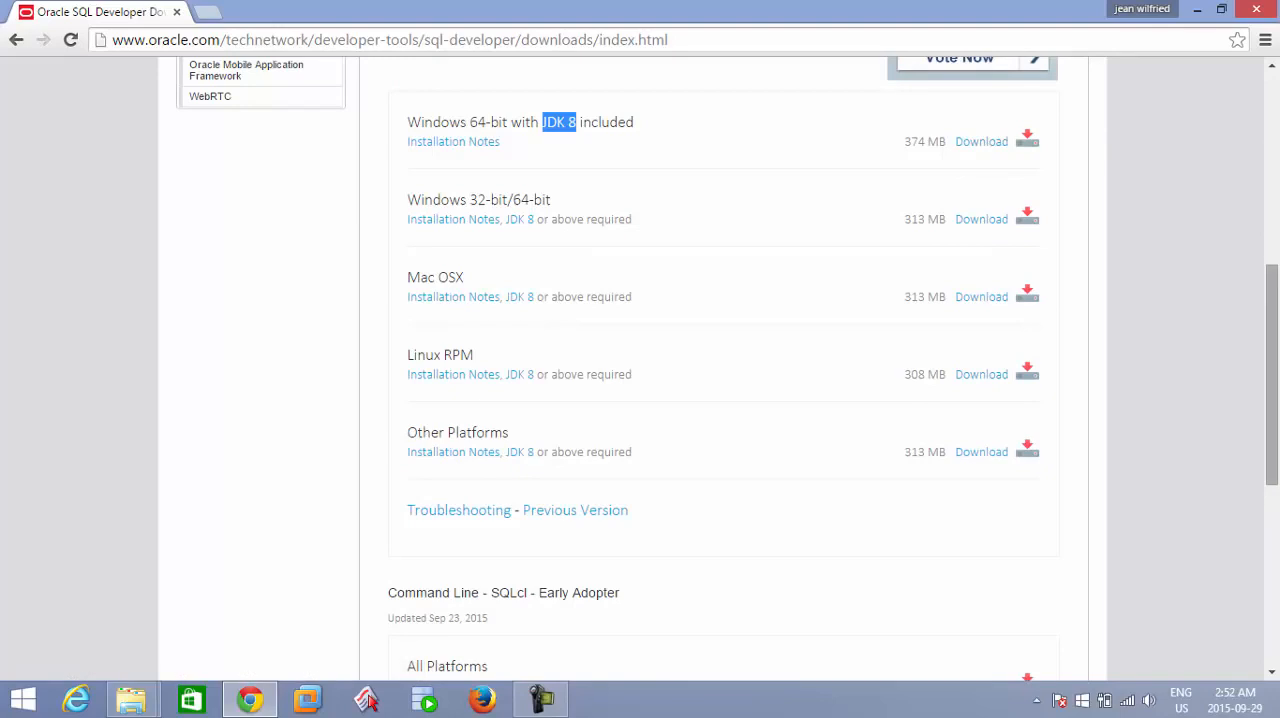
drag(1277, 277, 1277, 288)
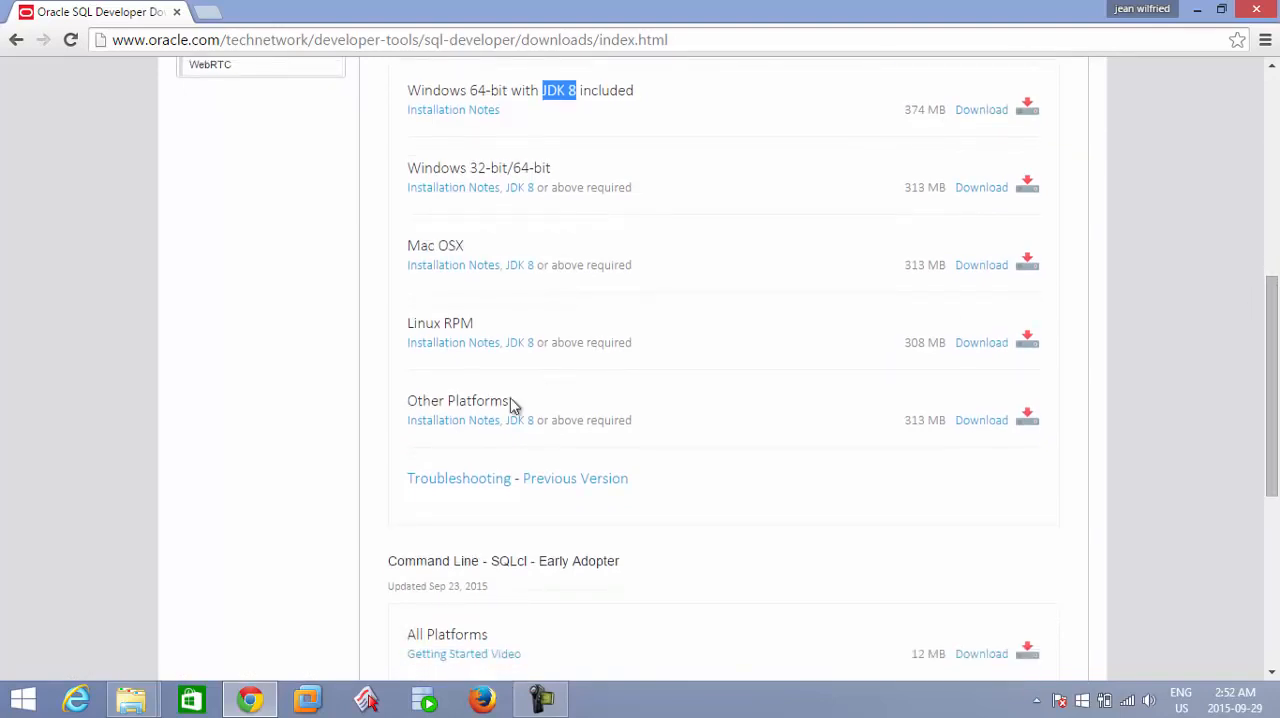
Switch to File Explorer and open the Data (D:) drive holding the SQL Developer archive.
mouse_move(140, 706)
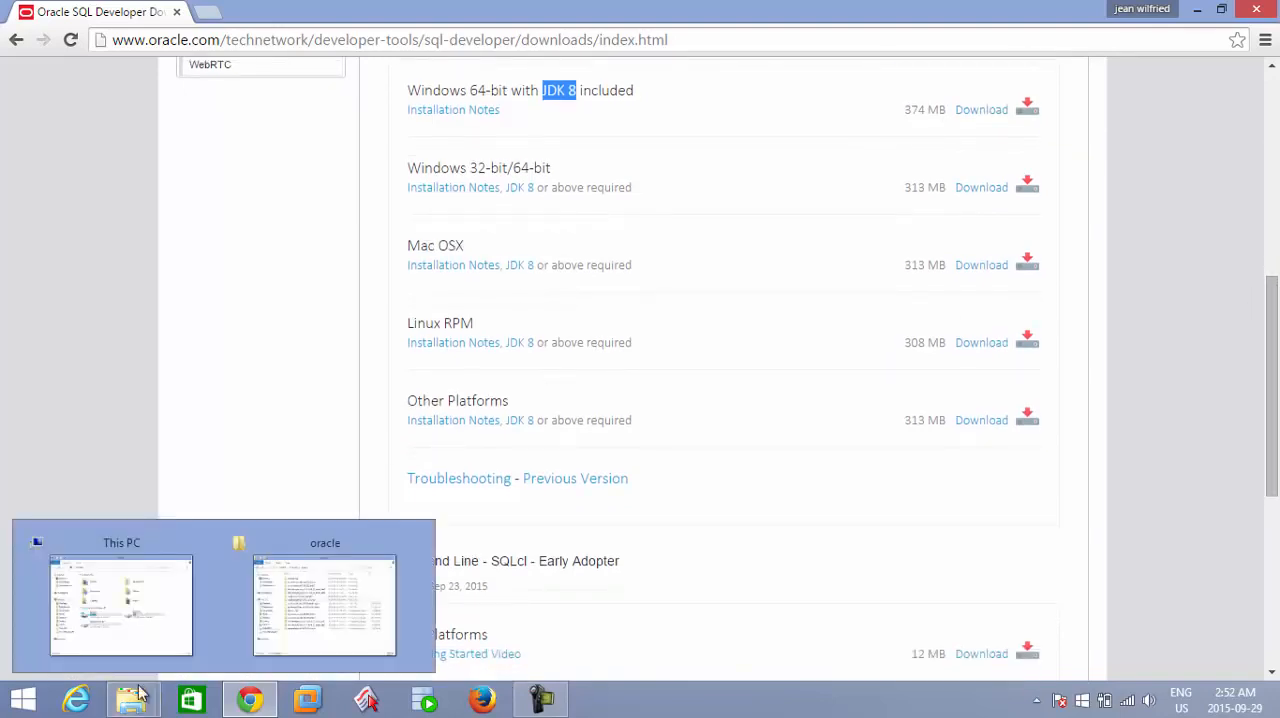
click(136, 594)
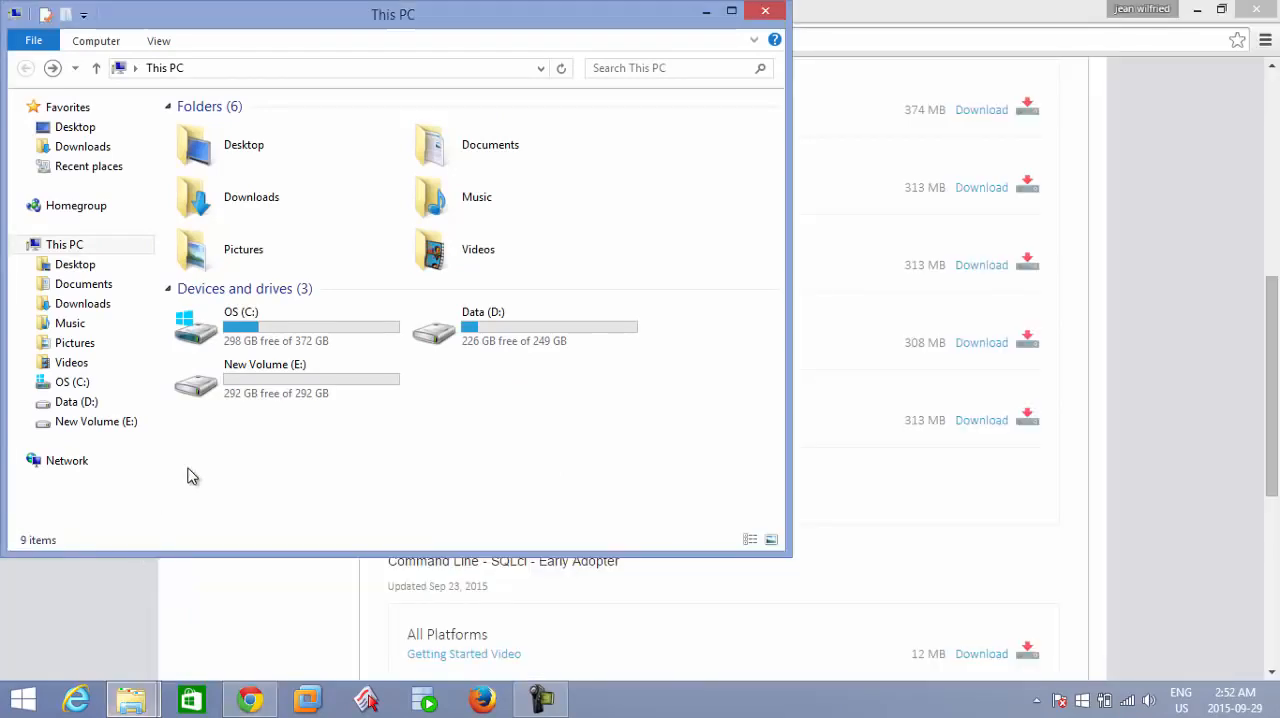
click(466, 343)
double_click(466, 343)
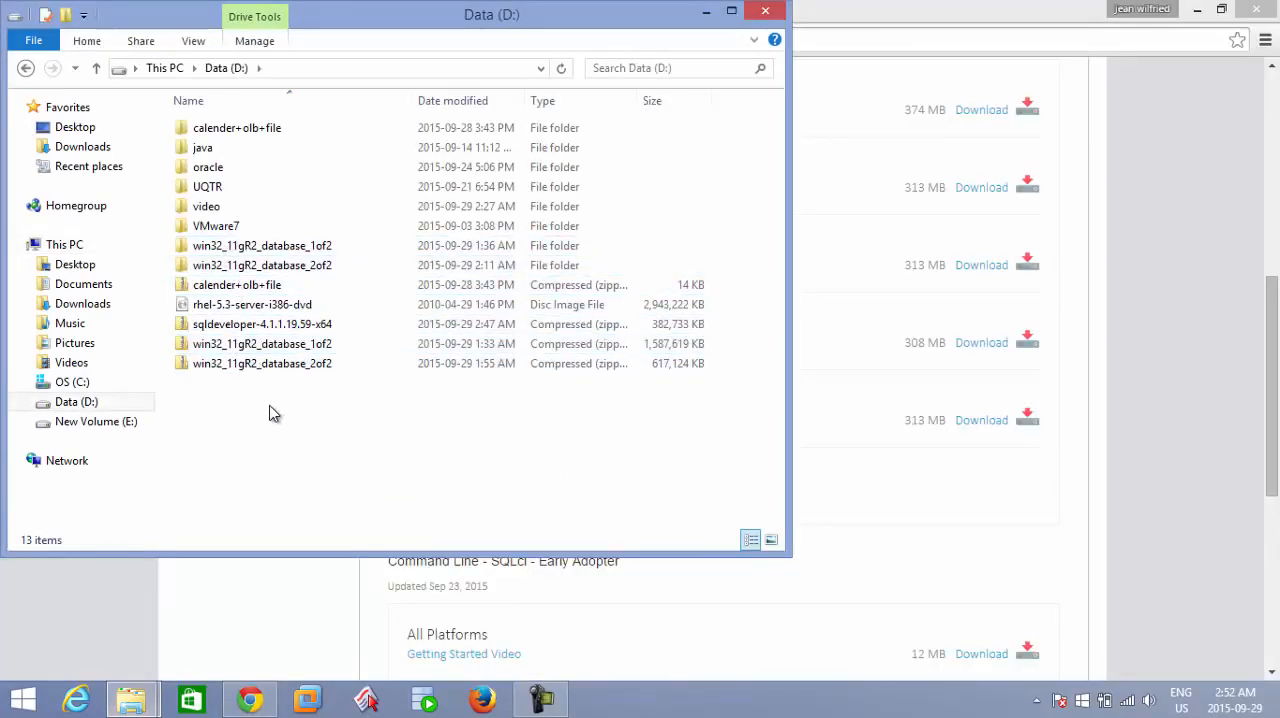
Extract the sqldeveloper-4.1.1.19.59-x64 archive to D:\sqldeveloper-4.1.1.19.59-x64, showing the extracted files when complete.
click(245, 331)
double_click(242, 326)
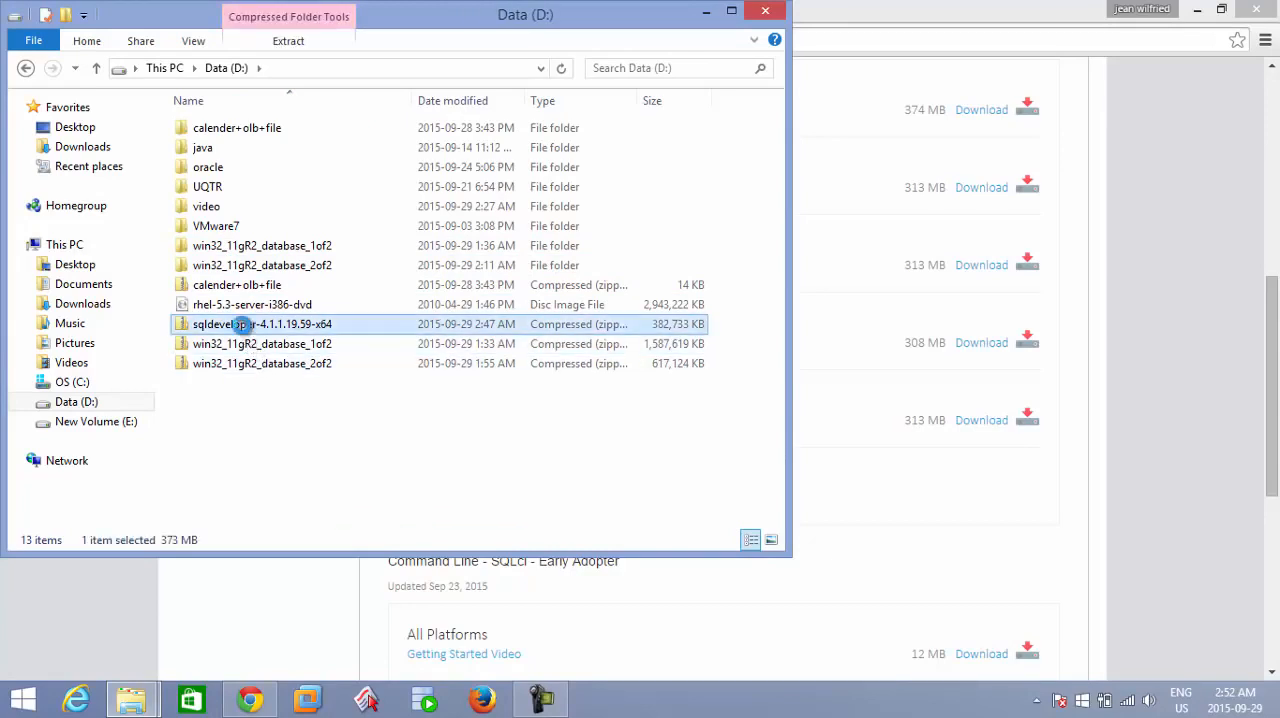
right_click(242, 326)
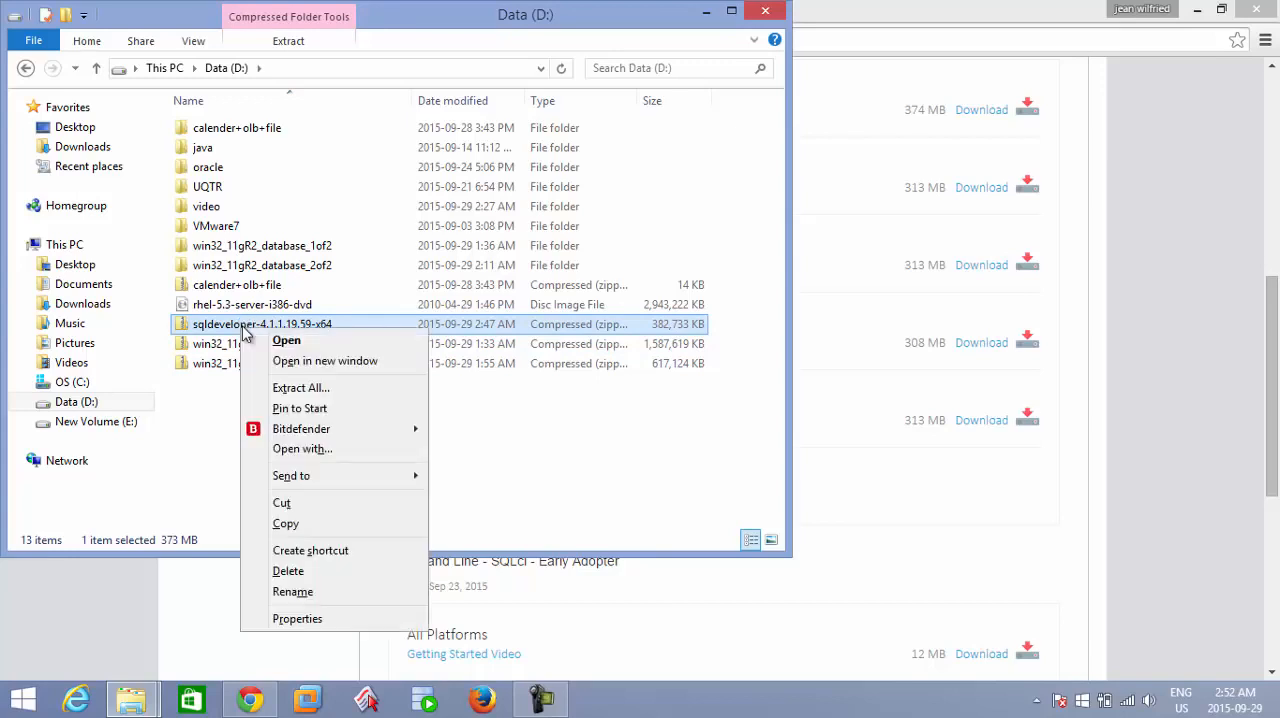
click(340, 397)
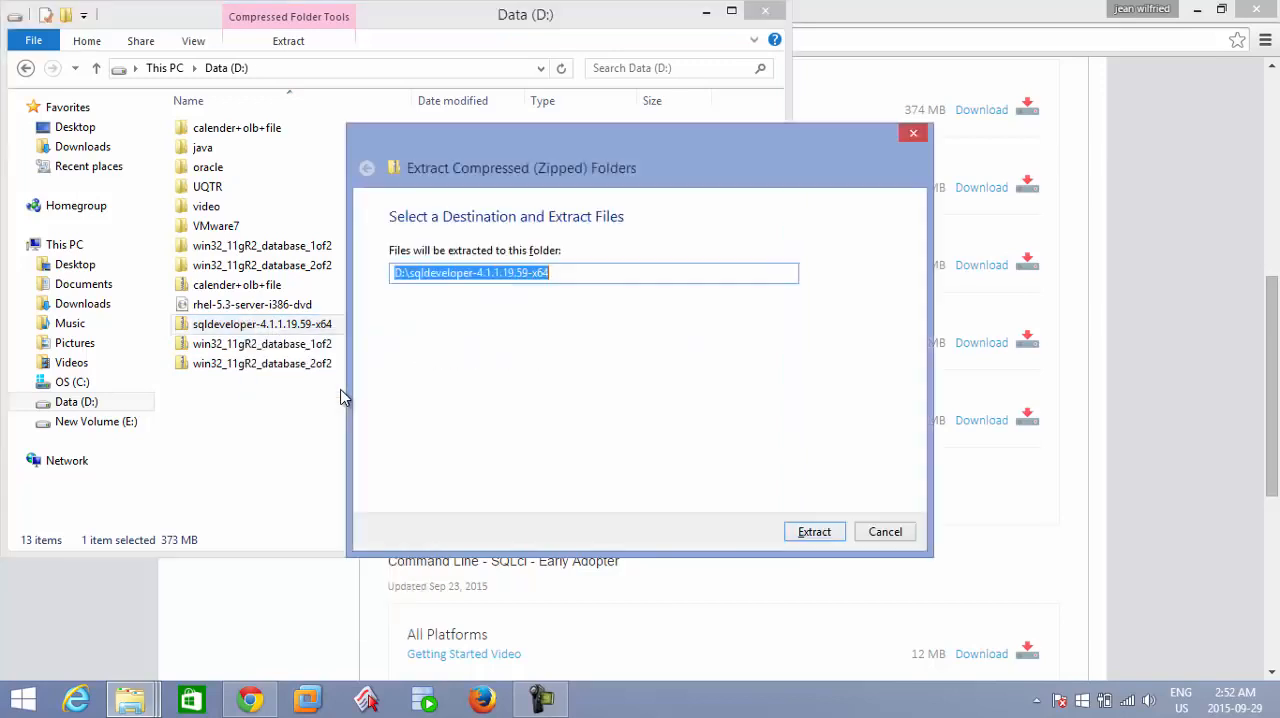
click(814, 532)
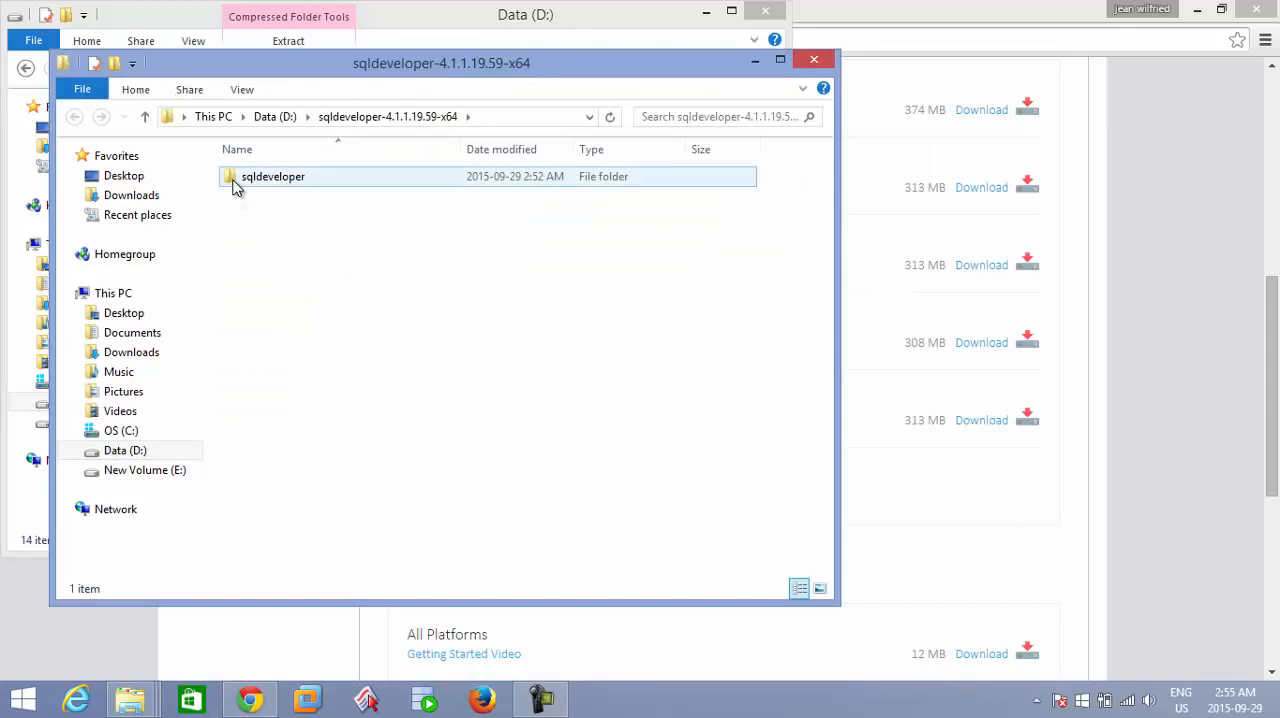
Open the extracted sqldeveloper folder and select the sqldeveloper application file in it.
double_click(234, 184)
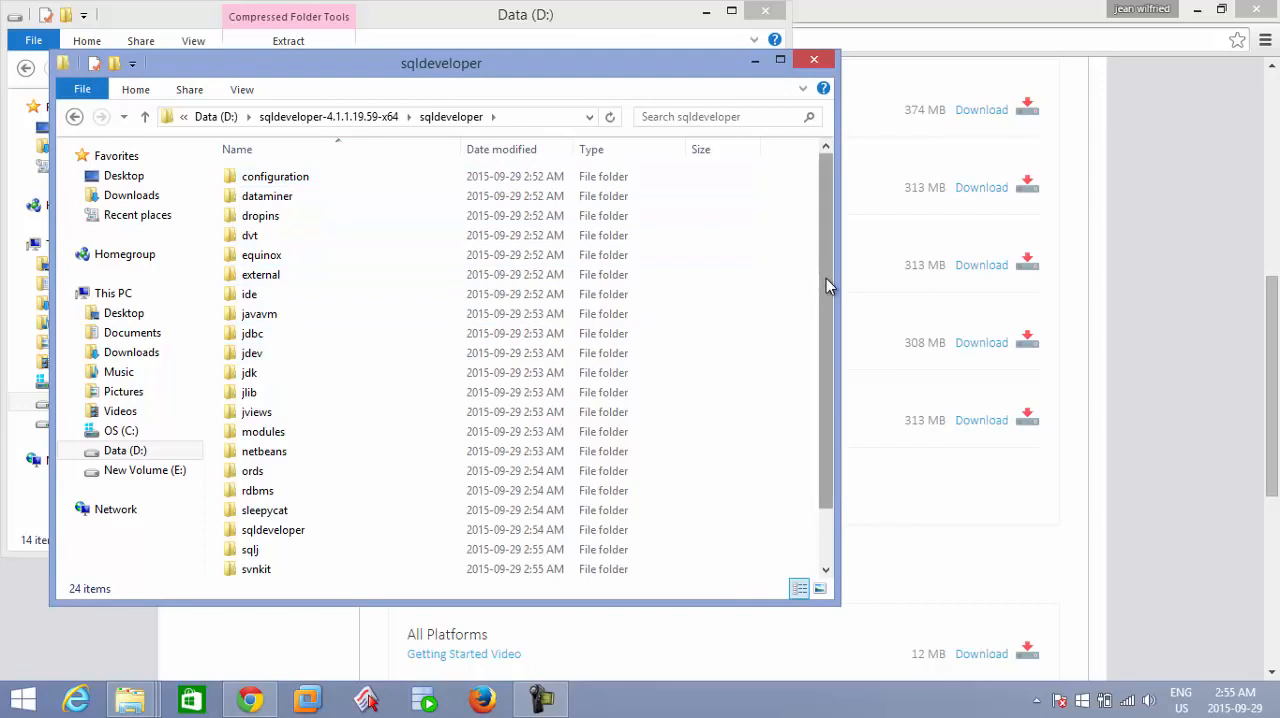
drag(826, 278, 831, 403)
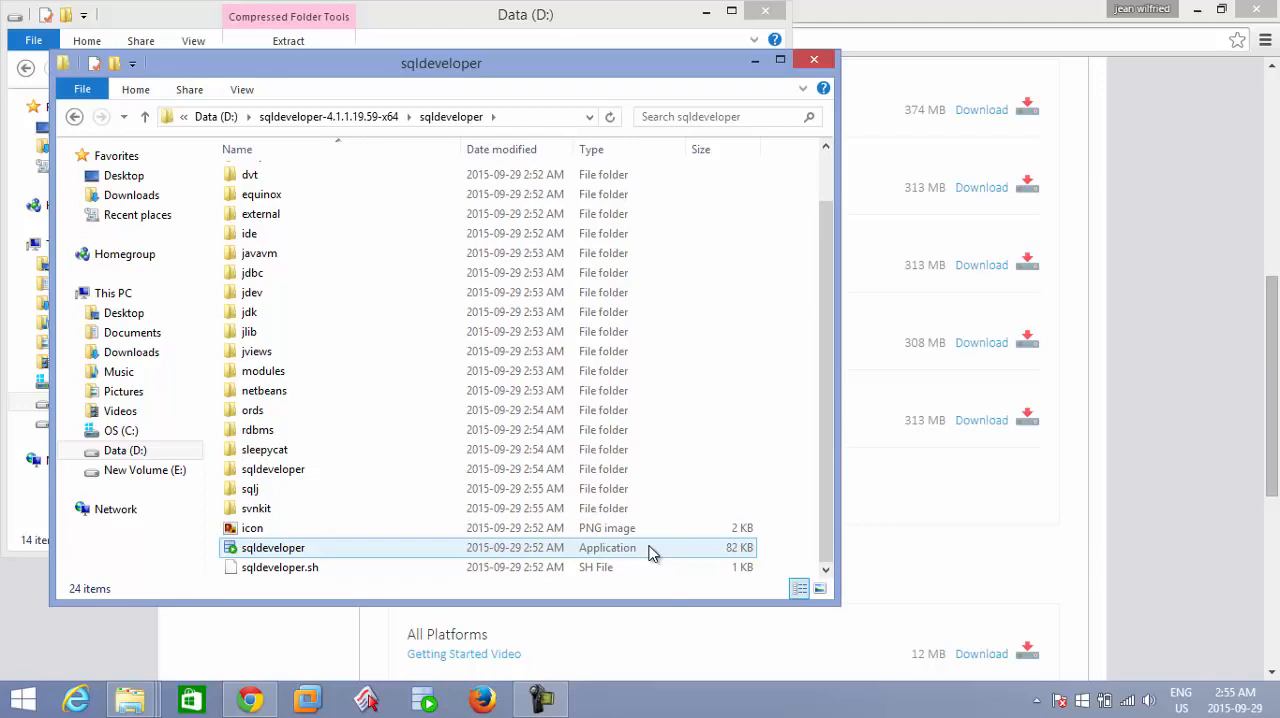
click(611, 473)
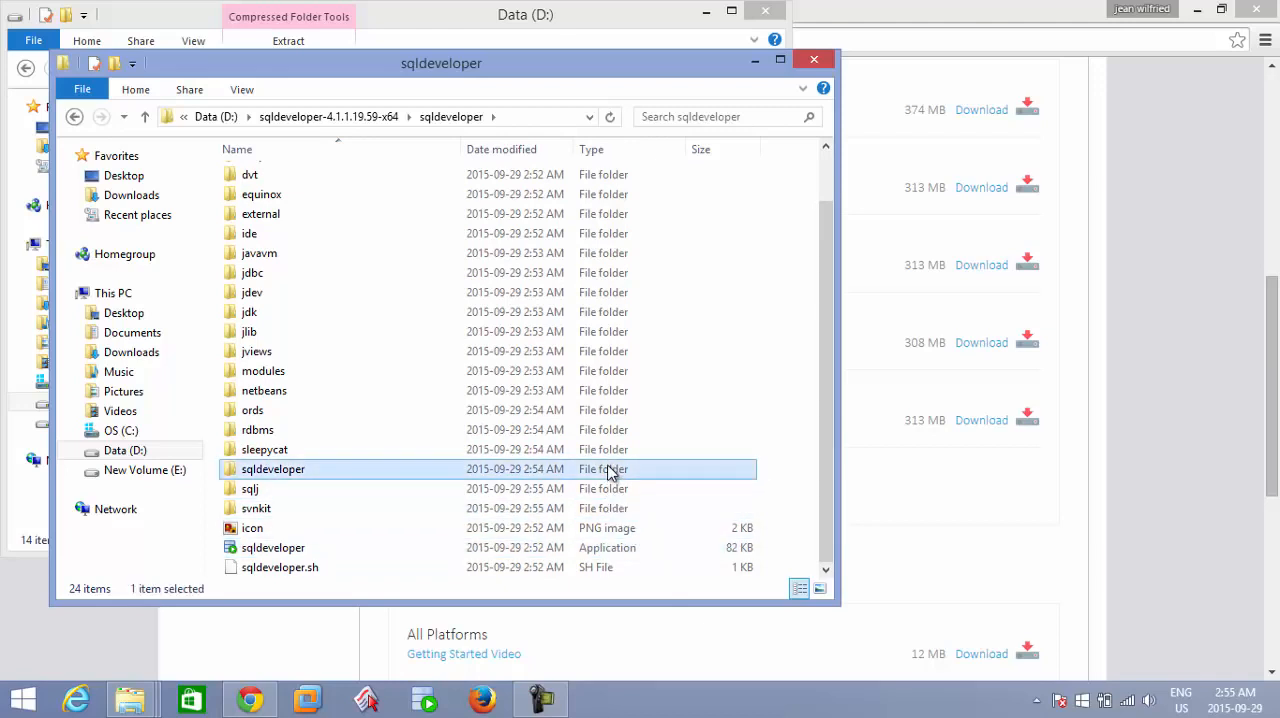
click(611, 549)
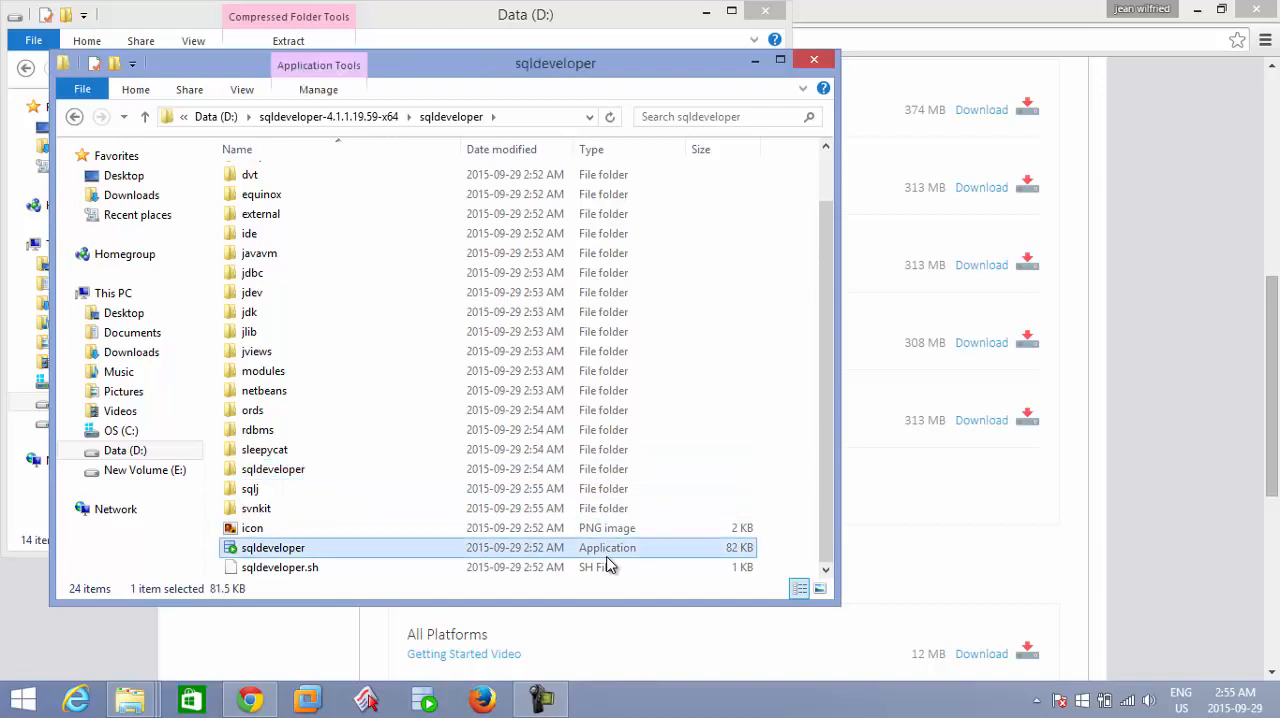